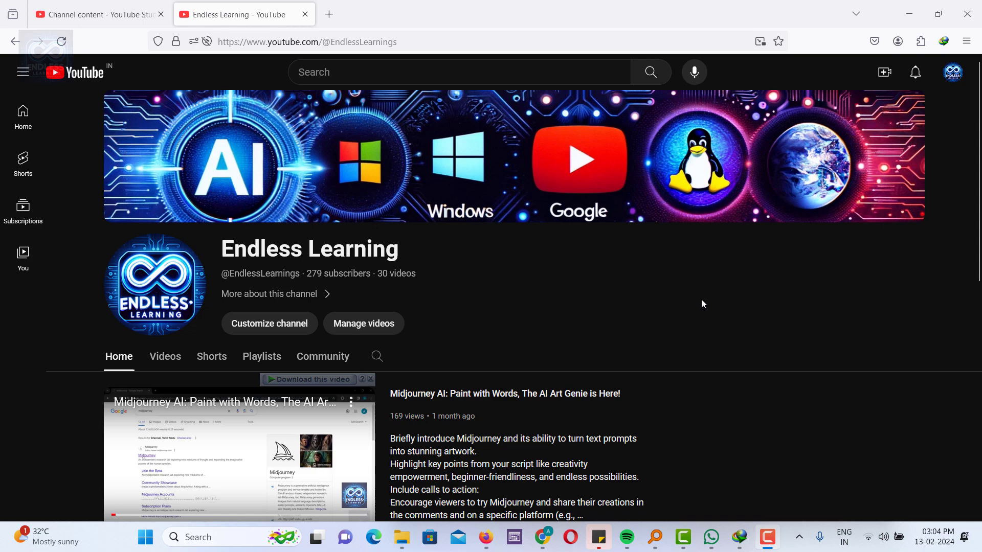
- Start the WebUI by running webui-user.bat from the stable-diffusion-webui folder
mouse_move(402, 537)
left_click(367, 477)
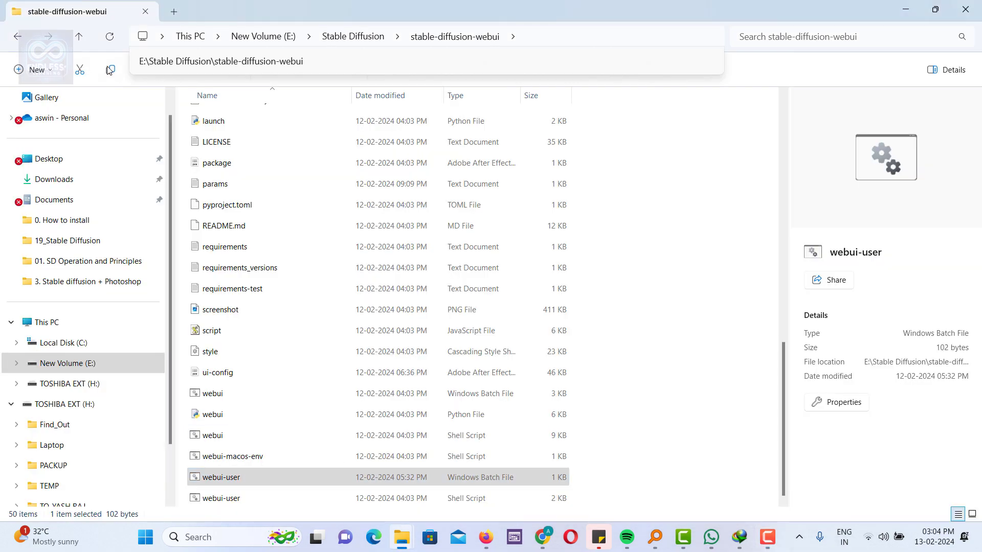
left_click(329, 425)
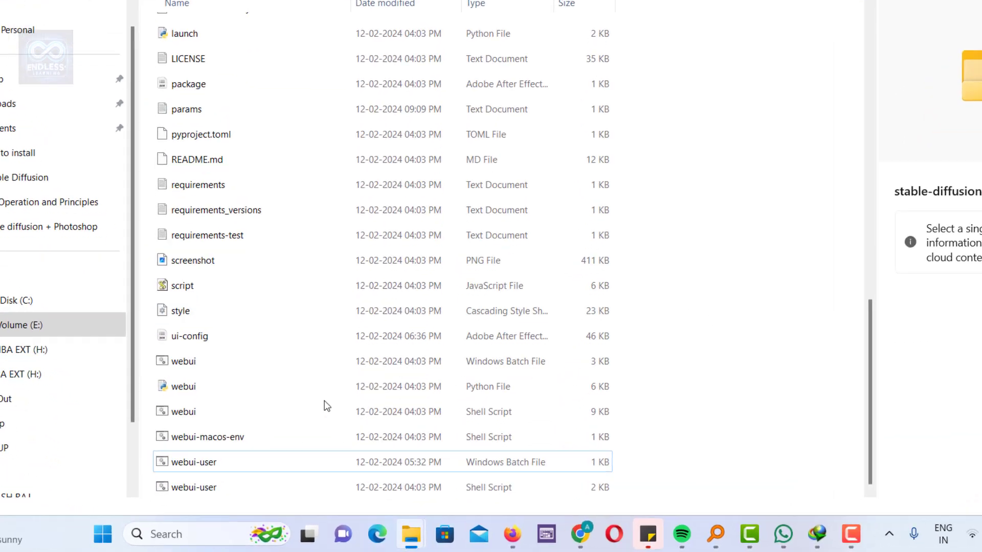
double_click(207, 463)
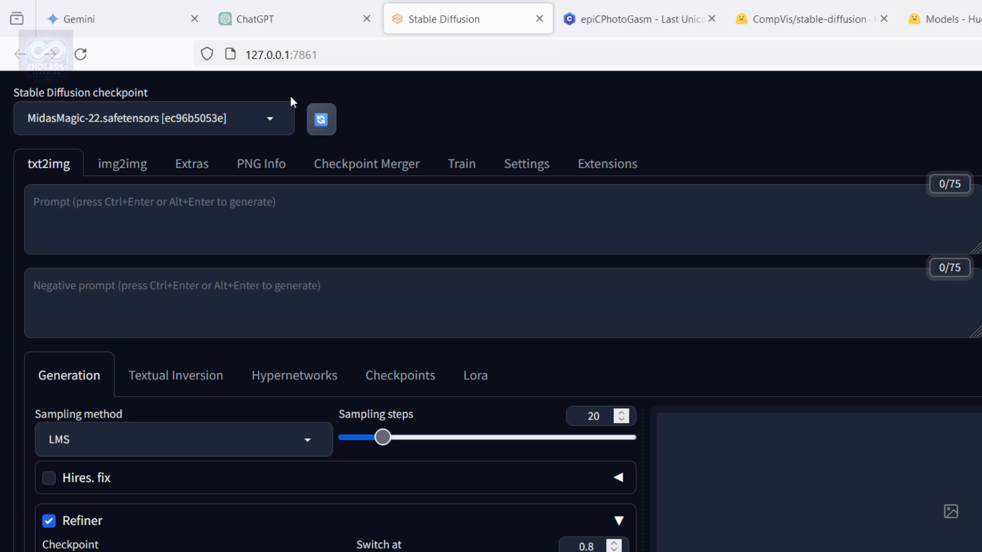
left_click(273, 119)
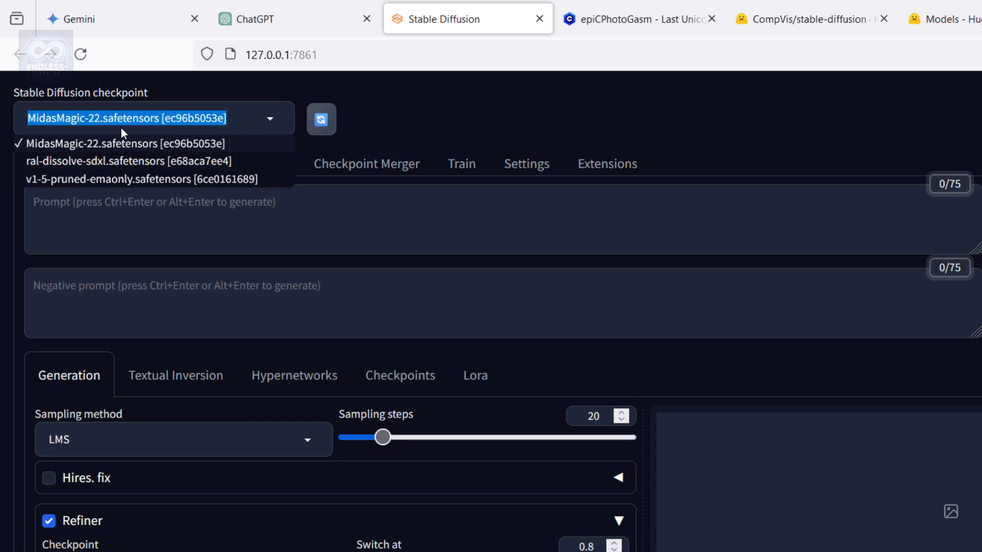
left_click(418, 124)
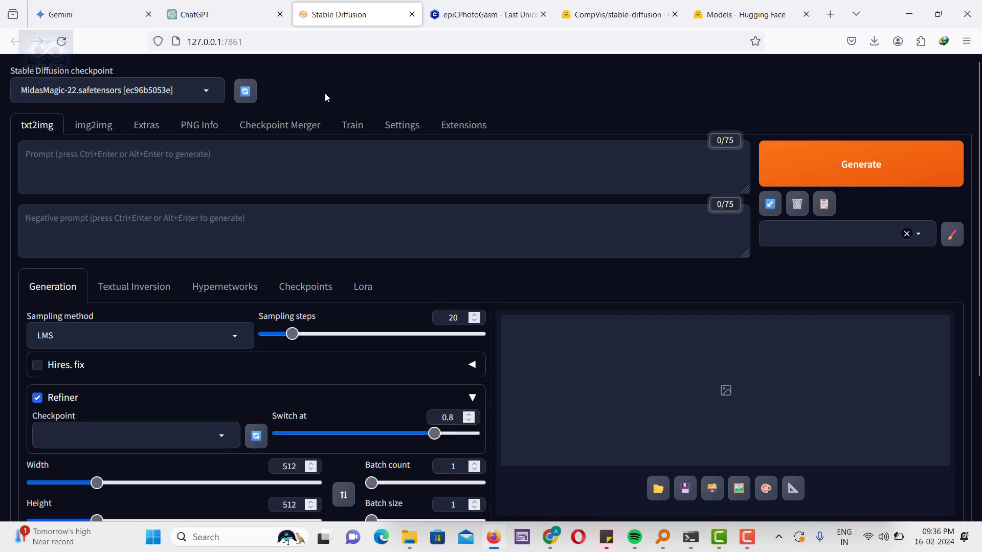
- Browse the epiCPhotoGasm model page and its sample images on Civitai
left_click(495, 14)
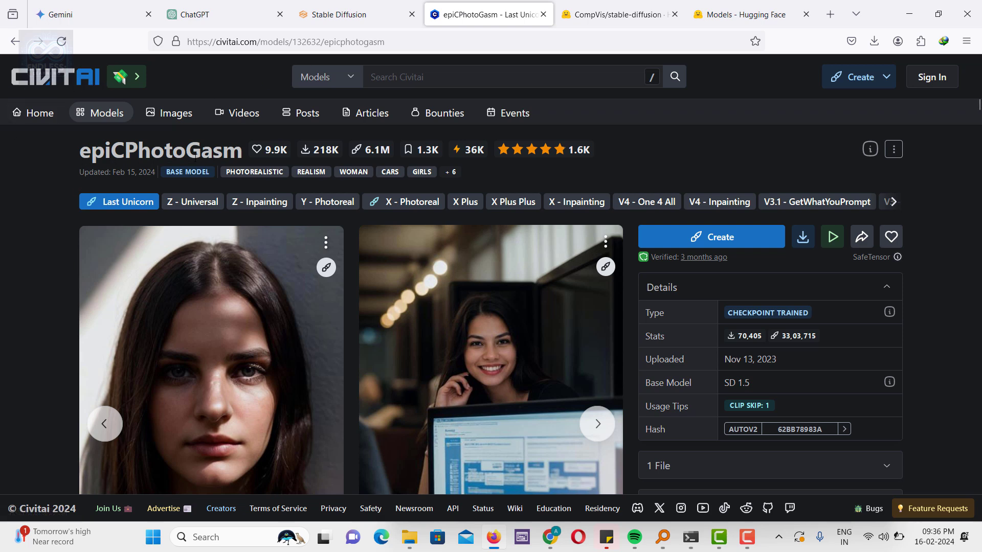
scroll(110, 263, "down", 5)
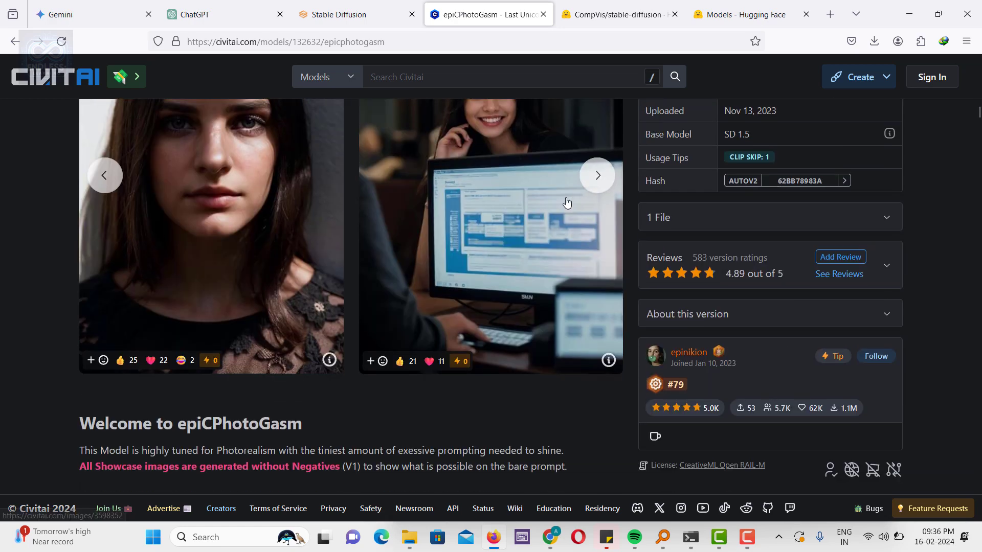
scroll(599, 176, "up", 2)
left_click(599, 258)
left_click(597, 258)
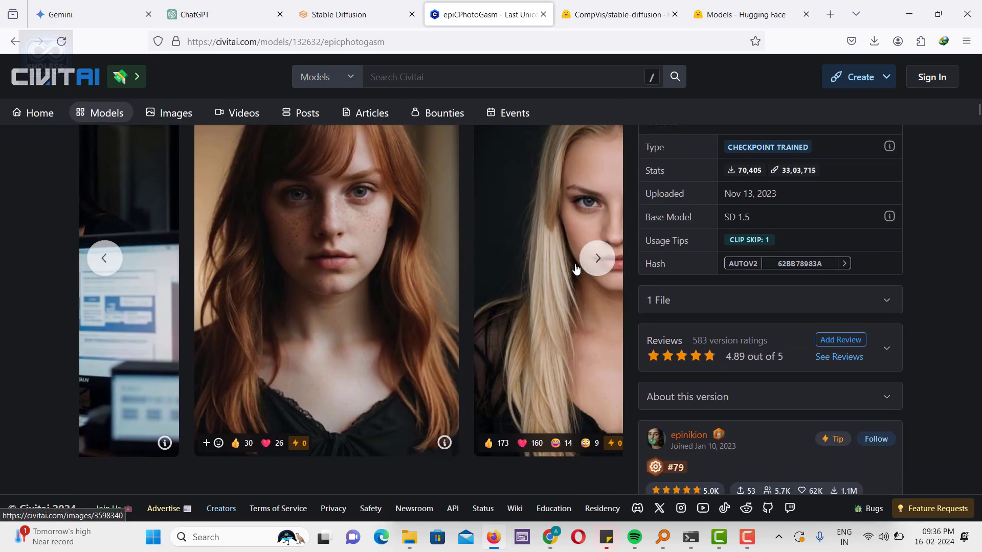
left_click(596, 260)
left_click(596, 258)
scroll(595, 261, "up", 2)
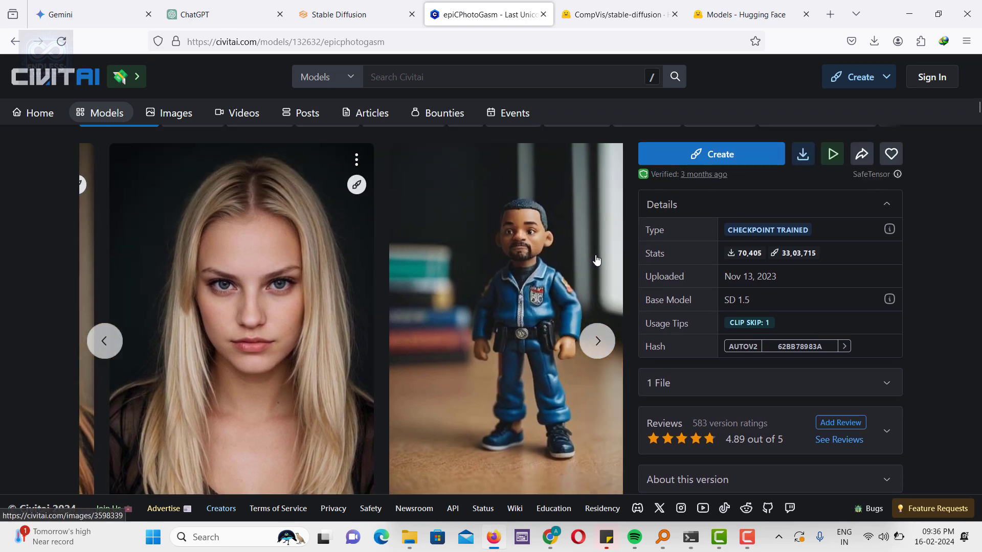
left_click(598, 341)
left_click(598, 341)
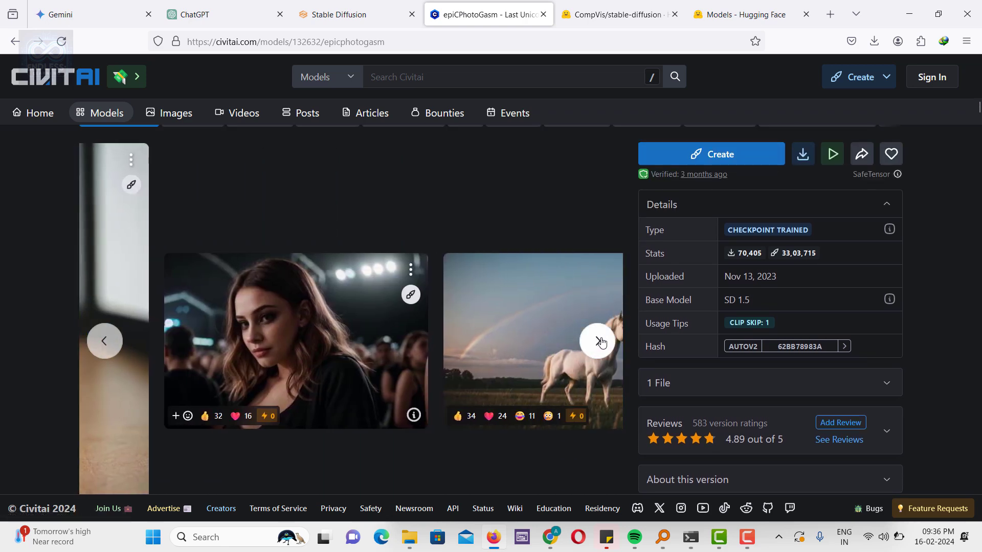
left_click(599, 341)
left_click(598, 341)
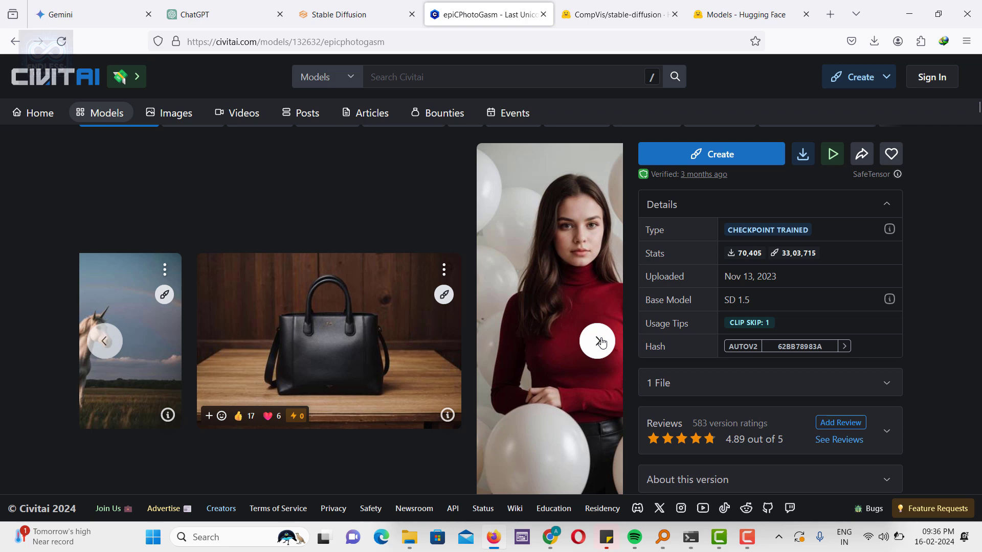
- Download the epiCPhotoGasm SafeTensor file and move it into models\Stable-diffusion
left_click(803, 153)
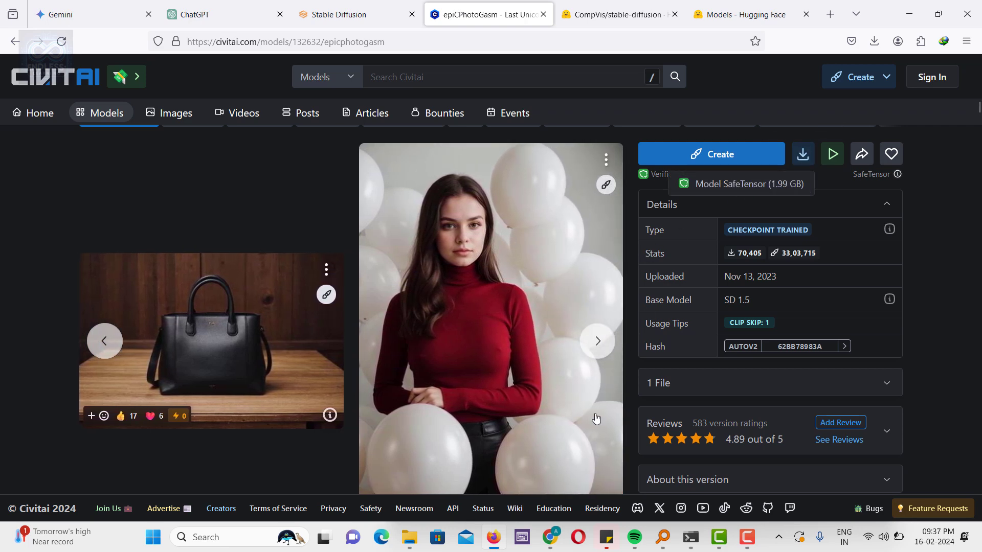
mouse_move(407, 546)
left_click(466, 478)
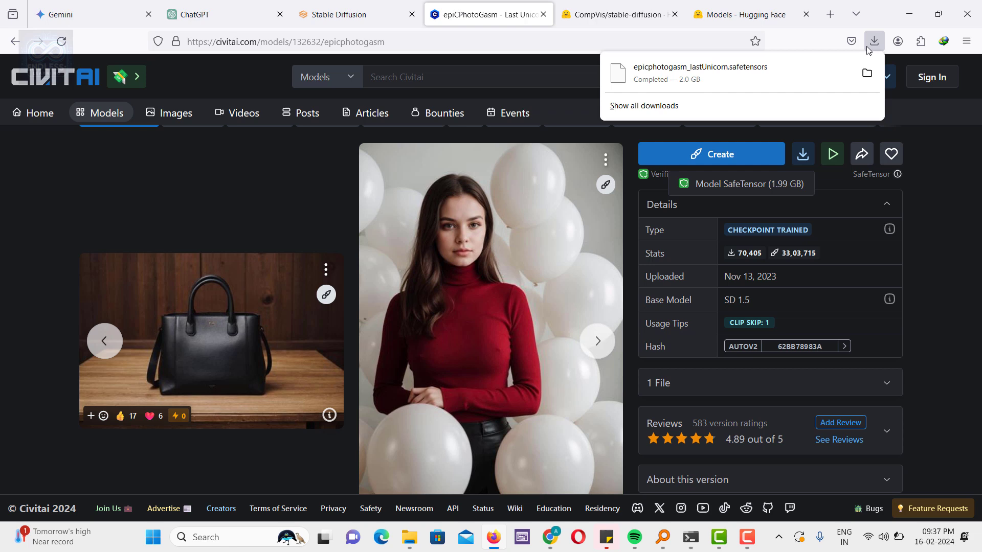
left_click(867, 73)
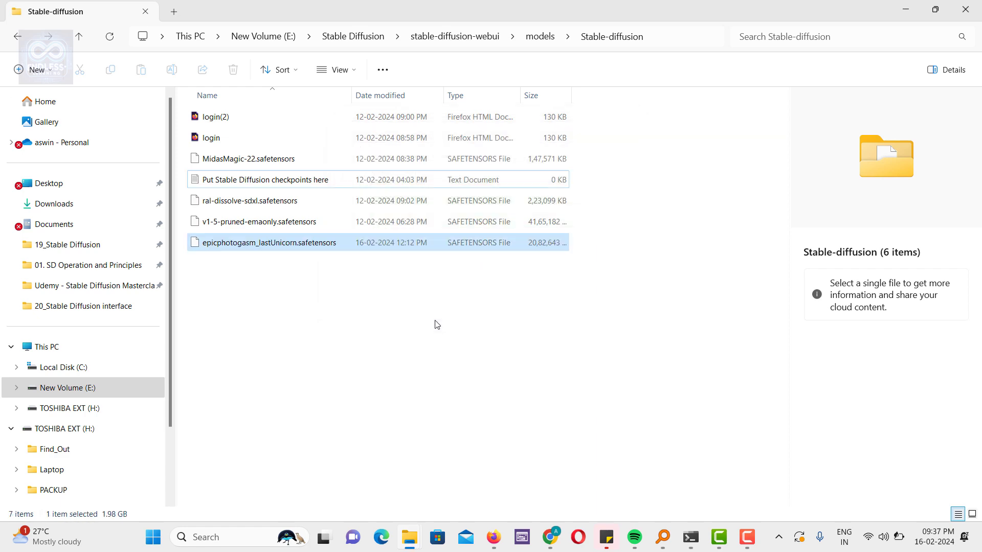
key("alt+Tab")
left_click(341, 22)
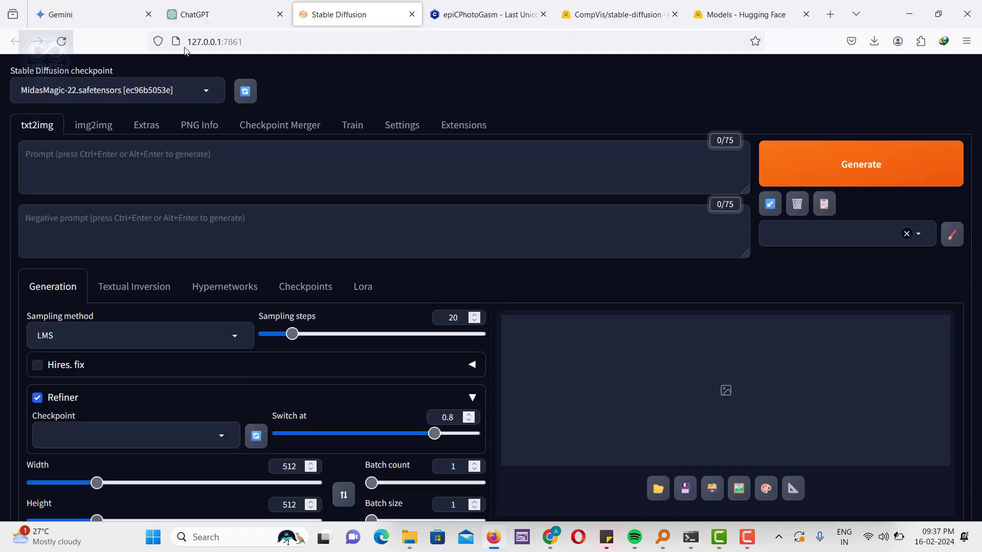
- Refresh the checkpoint list and load epicphotogasm_lastUnicorn.safetensors
left_click(245, 91)
left_click(184, 88)
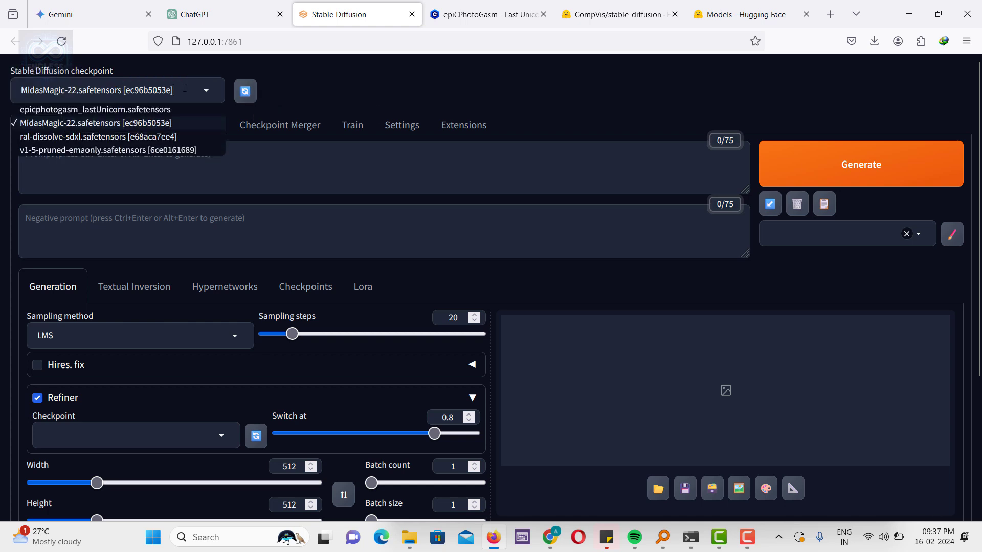
left_click(57, 110)
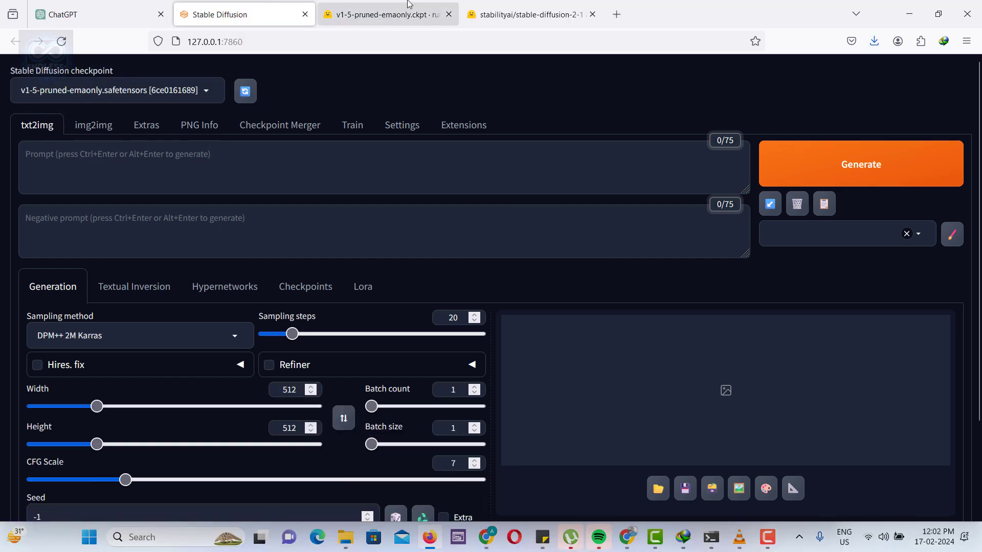
- Look over the v1-5-pruned-emaonly and stable-diffusion-2-1 Hugging Face pages, then return to the WebUI
left_click(404, 15)
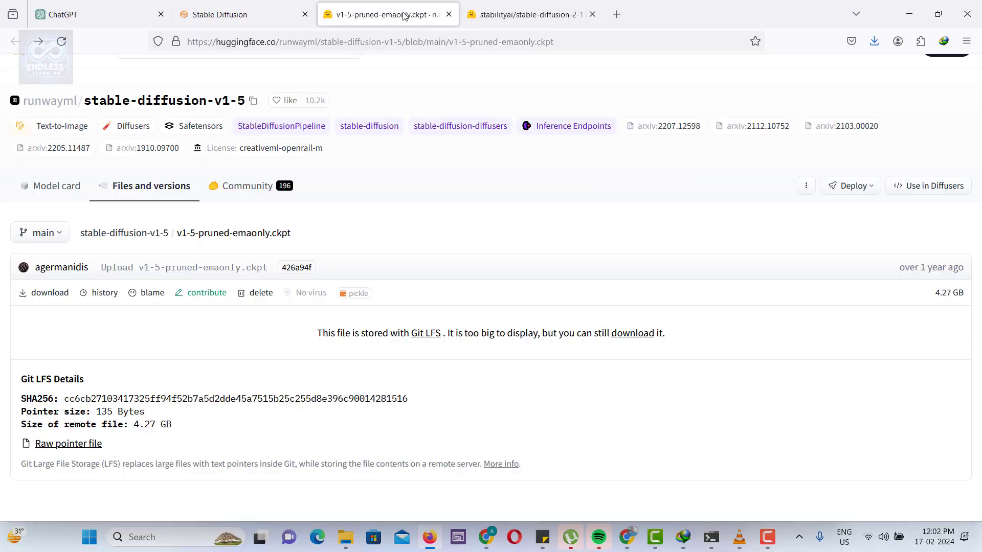
scroll(113, 150, "up", 1)
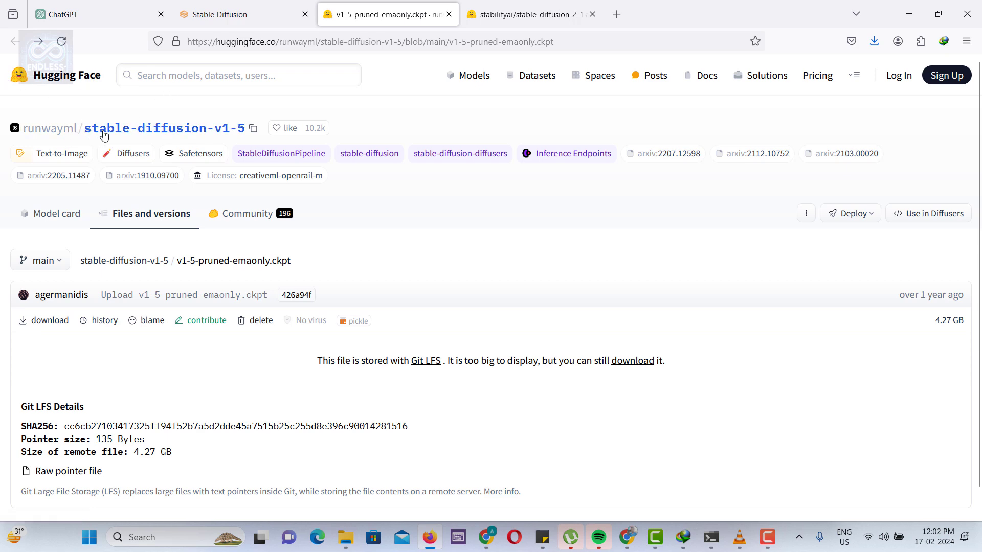
left_click(586, 5)
scroll(147, 130, "up", 3)
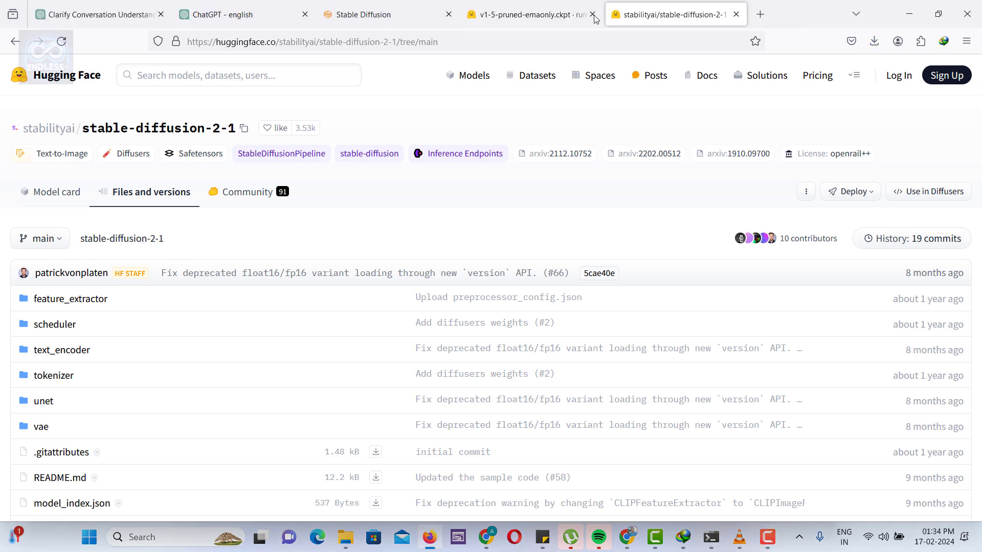
left_click(395, 19)
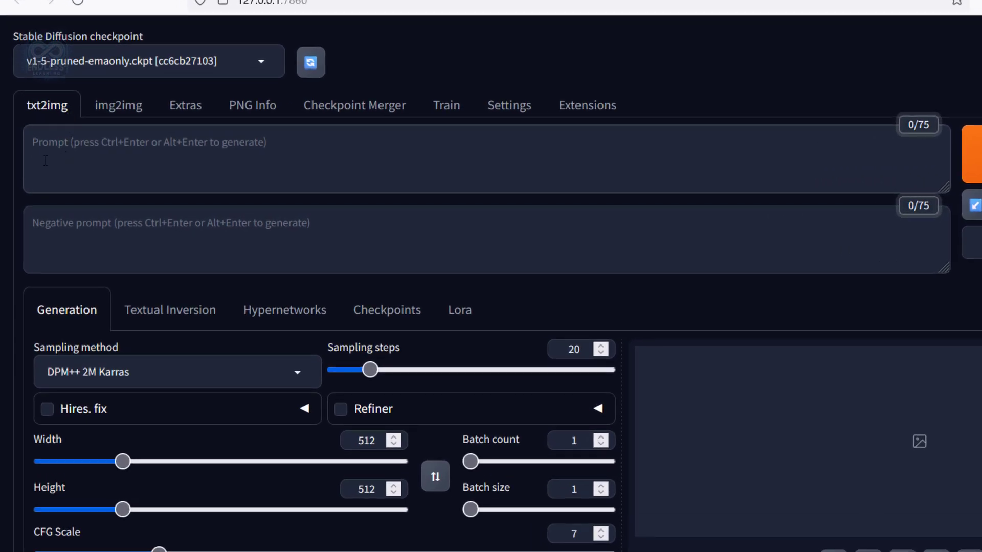
- Enter the prompt 'a sunlit living room in a modern scandinavian style apartment'
left_click(225, 147)
type("a sunli")
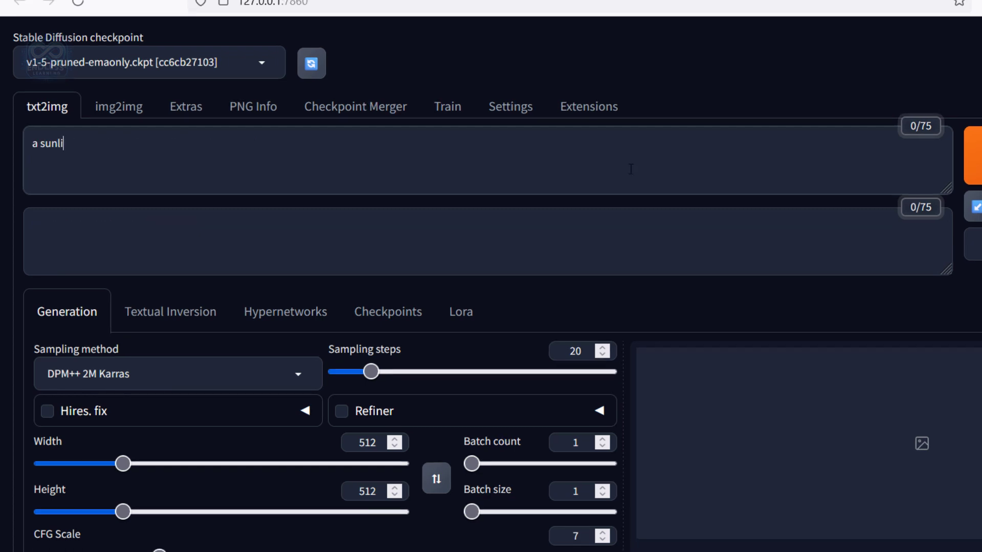
type("t living room in a modern scandinavian style apartment")
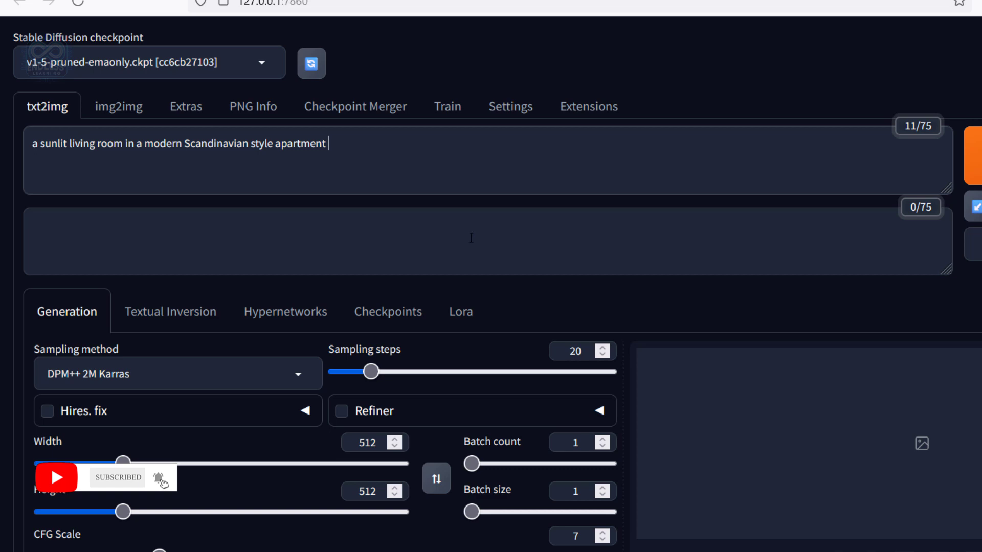
- Add the negative prompt 'avoid dark and cluttered spaces' and generate the image with Ctrl+Enter
left_click(497, 236)
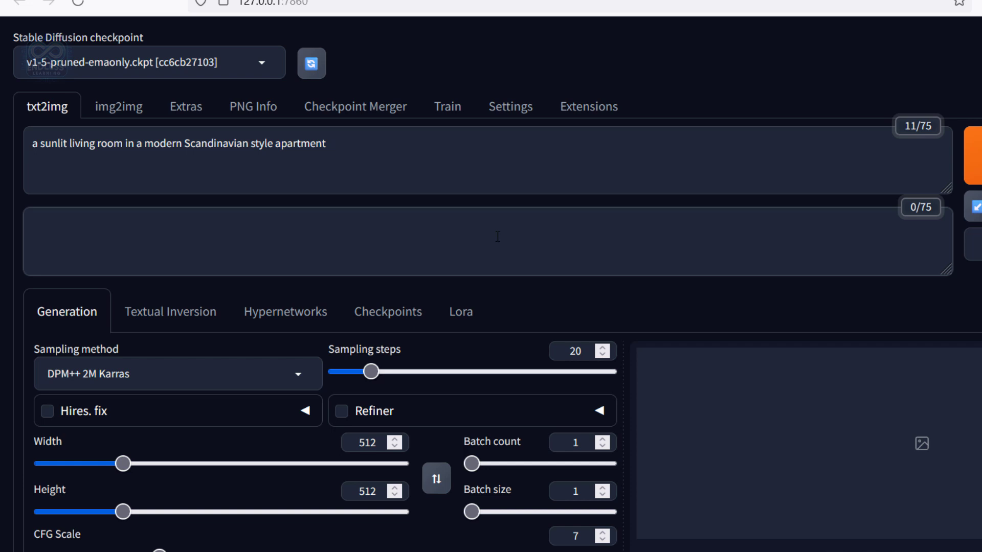
type("avoid dark and cluttered spaces")
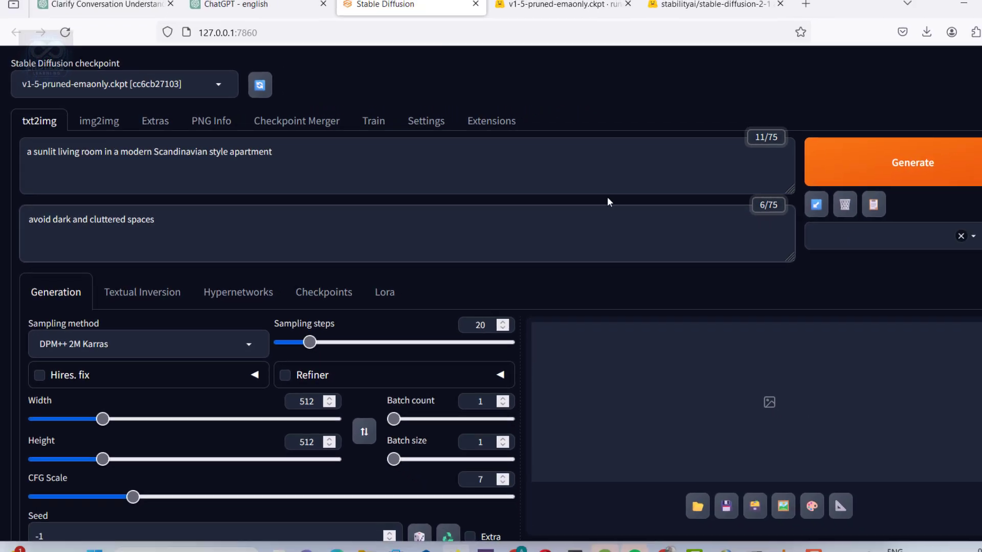
key("ctrl+Return")
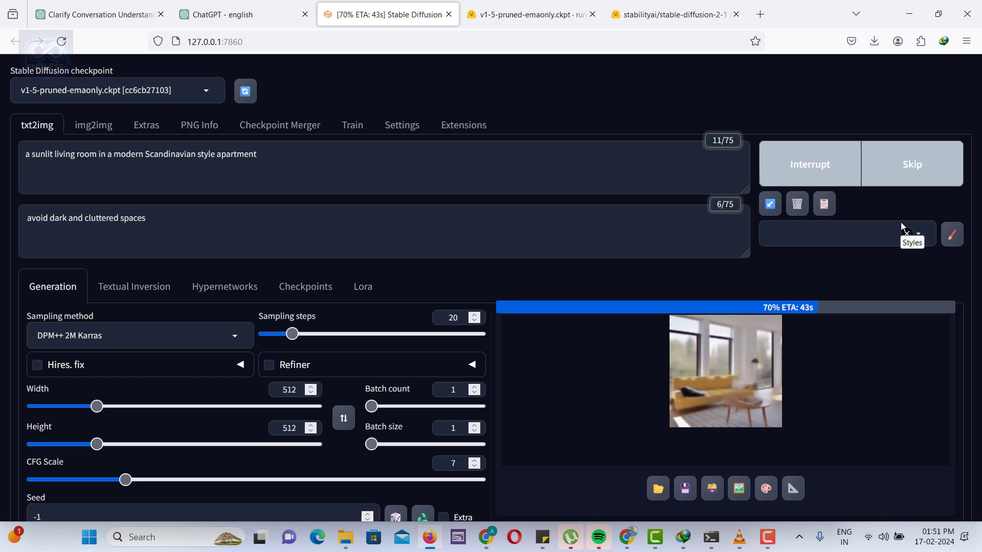
- View the generated living room image at full size
scroll(937, 264, "down", 5)
left_click(937, 263)
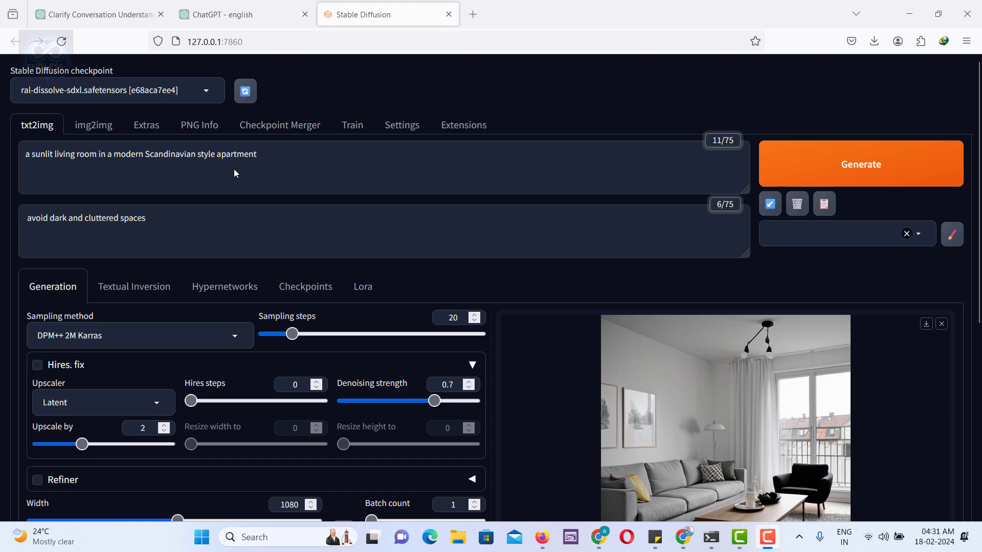
scroll(234, 169, "down", 3)
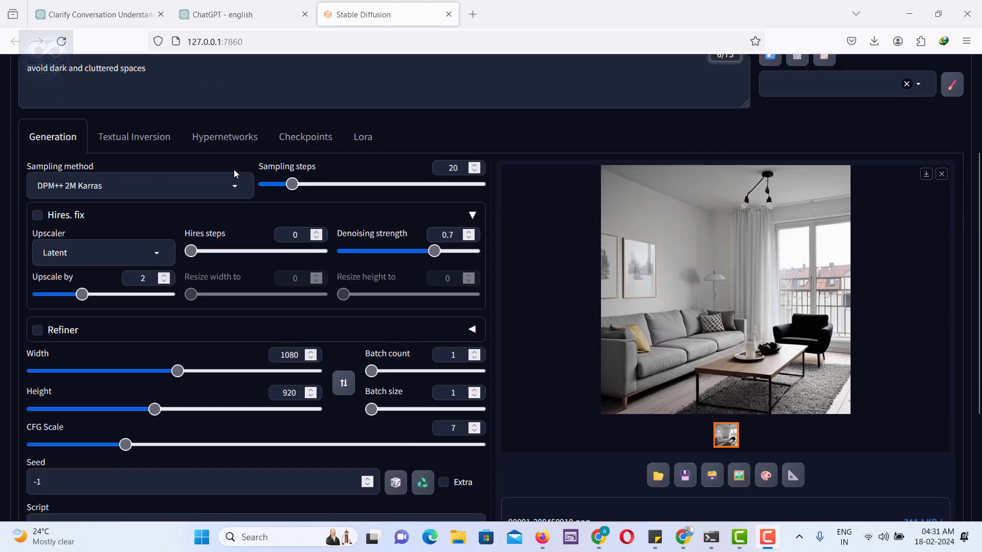
scroll(234, 174, "down", 1)
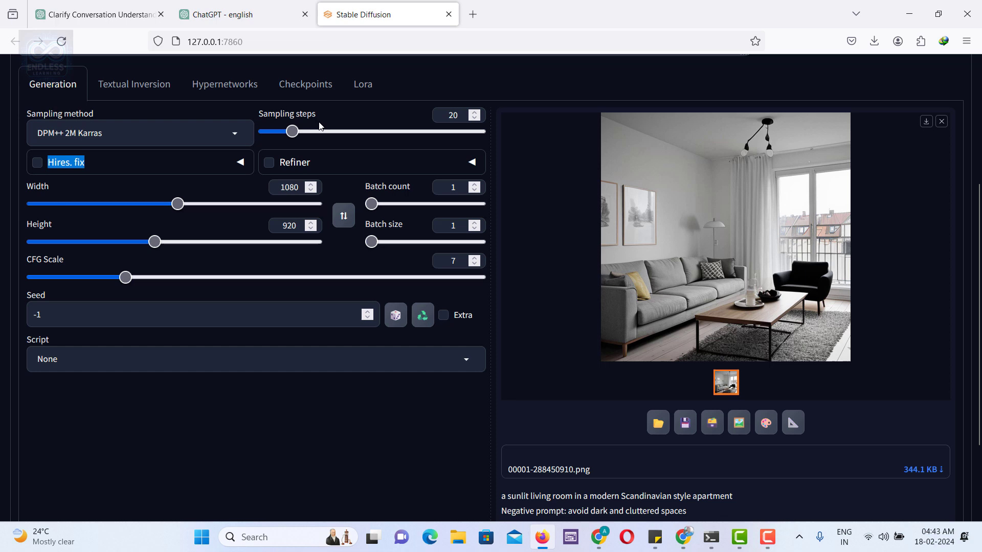
- Adjust the sampling steps and enable Hires. fix, upscaling 1080x920 to 2160x1840
left_click_drag(292, 132, 471, 143)
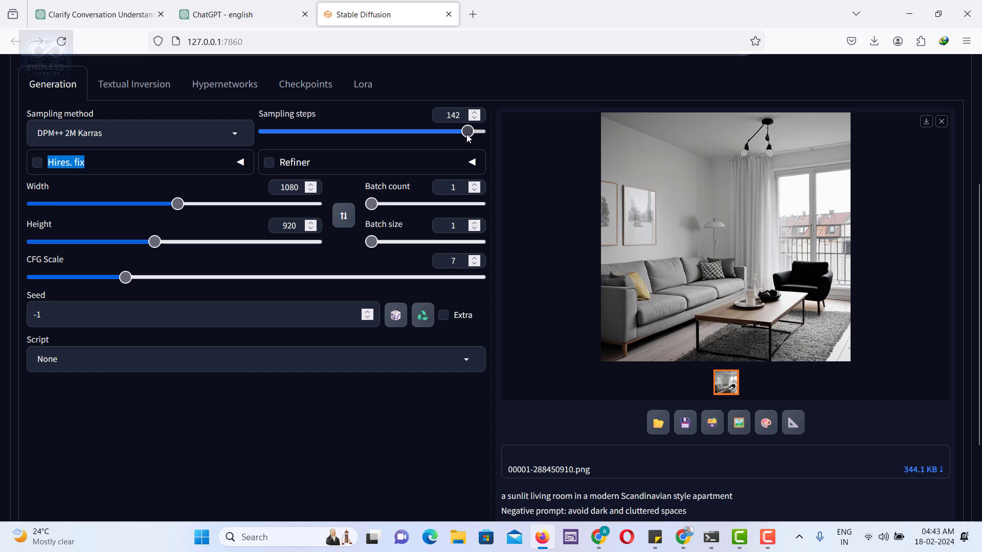
left_click_drag(467, 134, 293, 143)
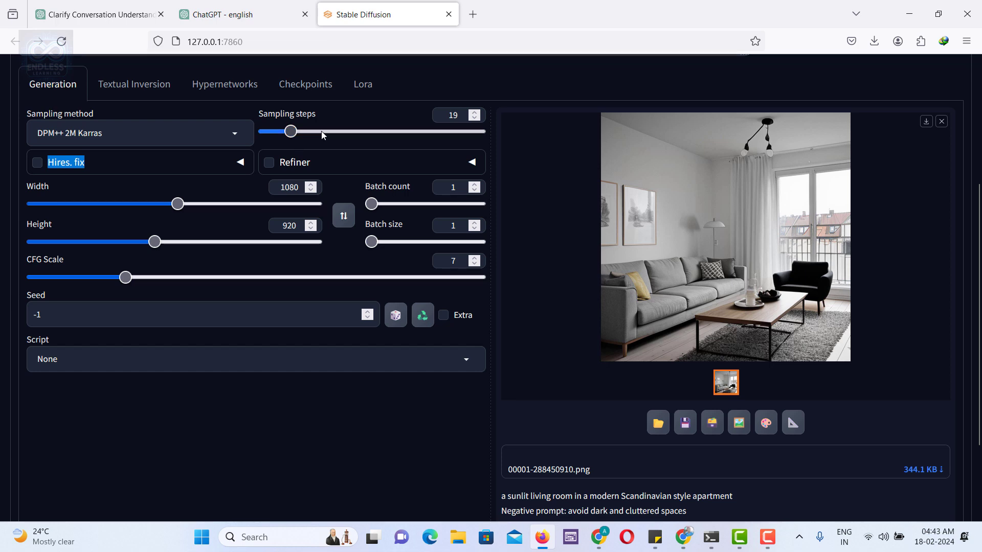
left_click(37, 163)
left_click(38, 163)
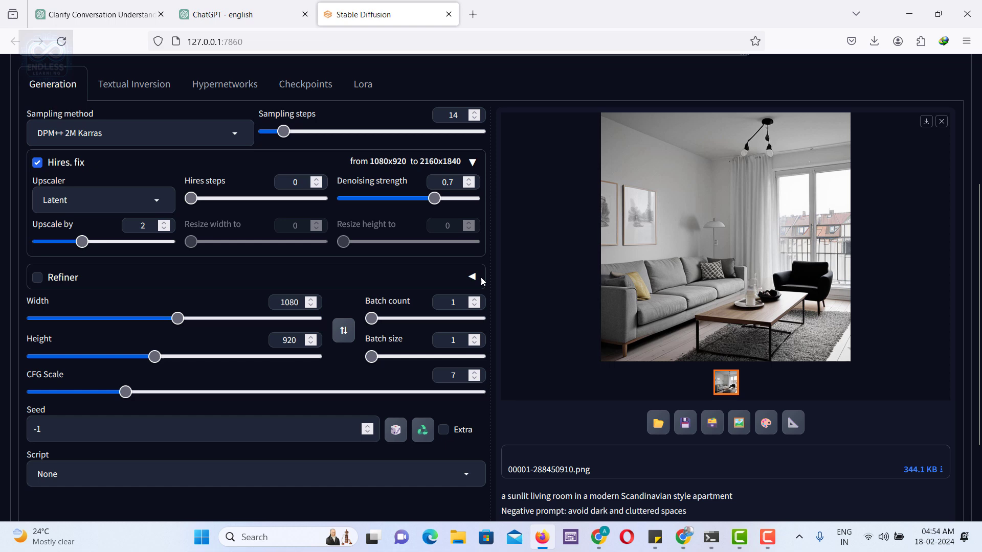
- Turn on the Refiner and lower its Switch at point to 0.33
left_click(472, 277)
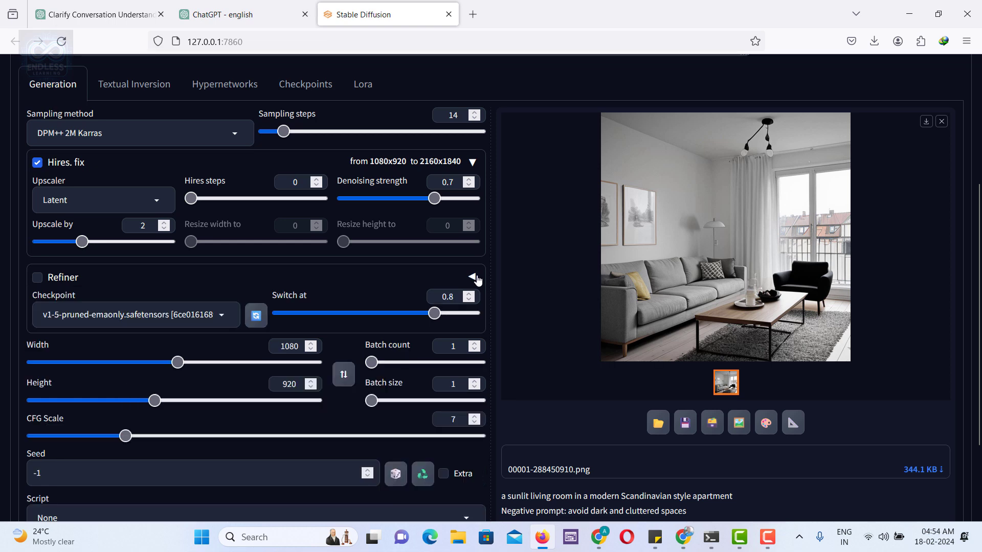
left_click(38, 278)
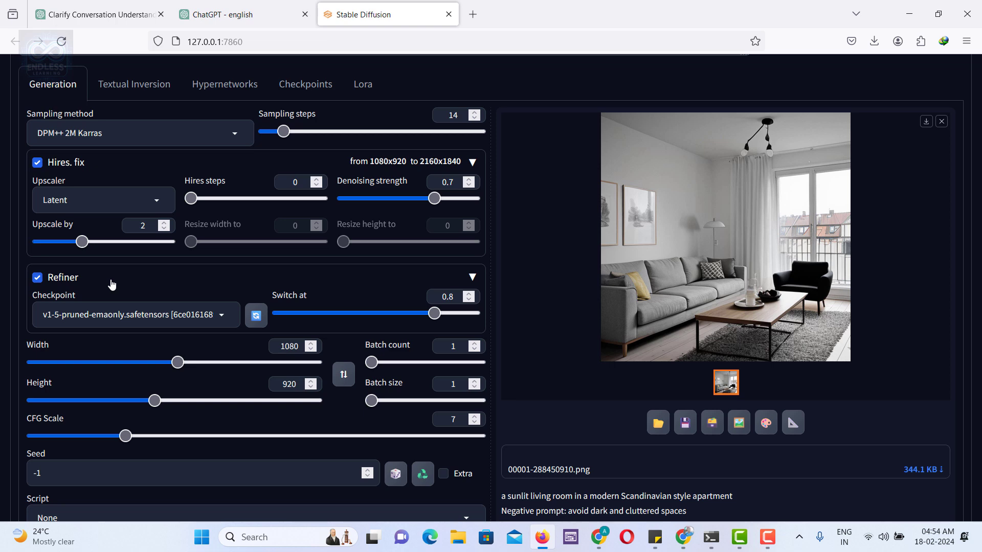
left_click_drag(434, 314, 337, 313)
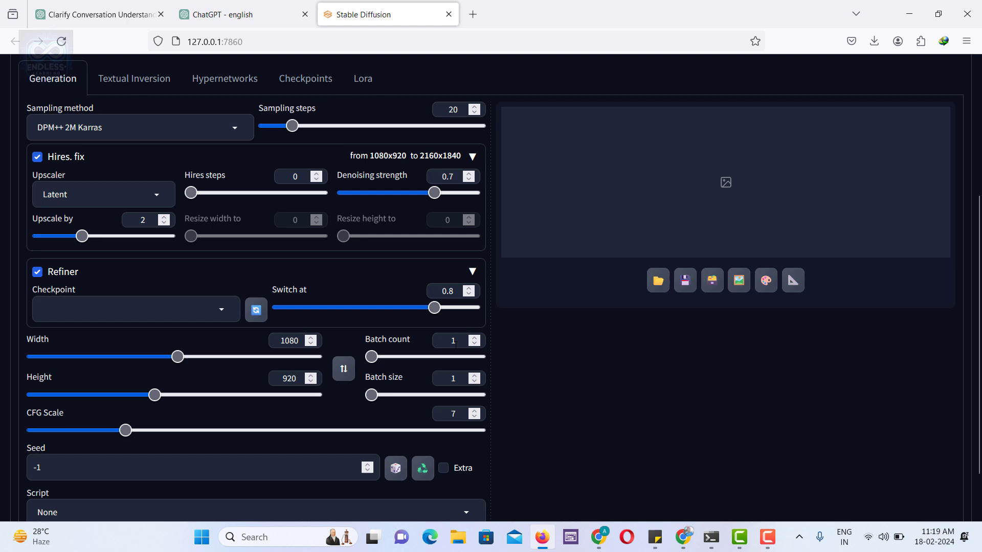
- Set the batch count to 5
left_click_drag(372, 357, 407, 360)
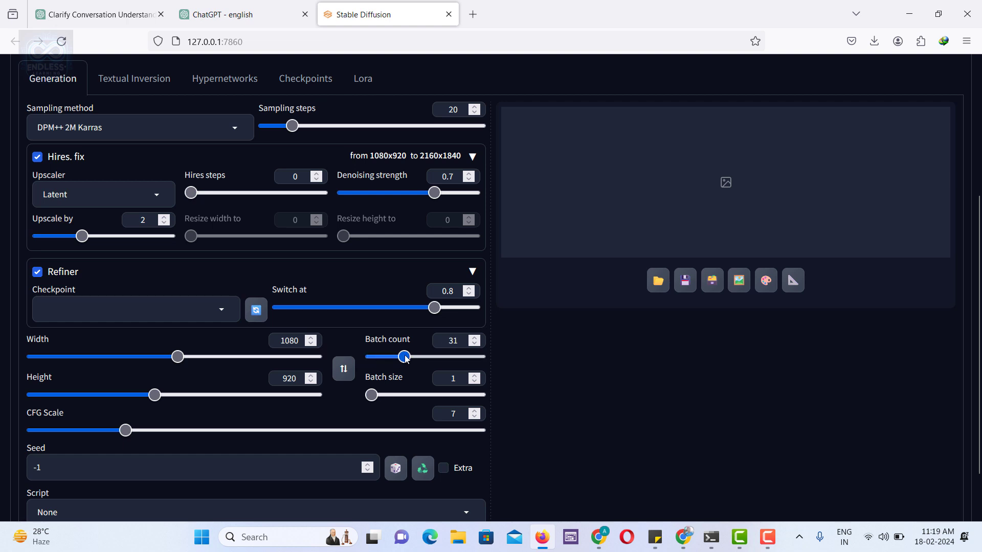
double_click(450, 340)
type("5")
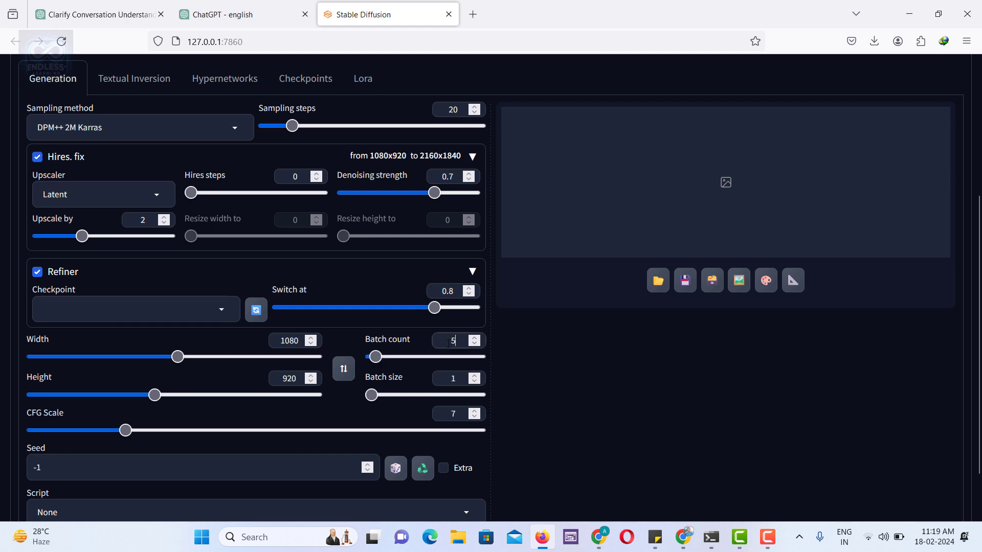
left_click(483, 341)
- Turn off Refiner and Hires. fix and generate the batch
left_click(38, 272)
left_click(38, 157)
scroll(306, 309, "up", 4)
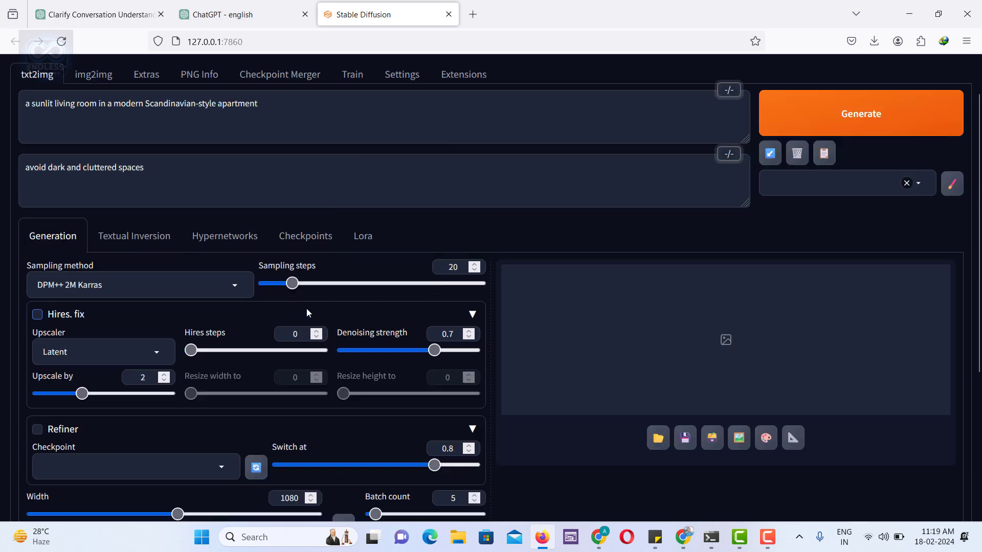
left_click(841, 172)
scroll(290, 232, "down", 1)
scroll(290, 233, "down", 4)
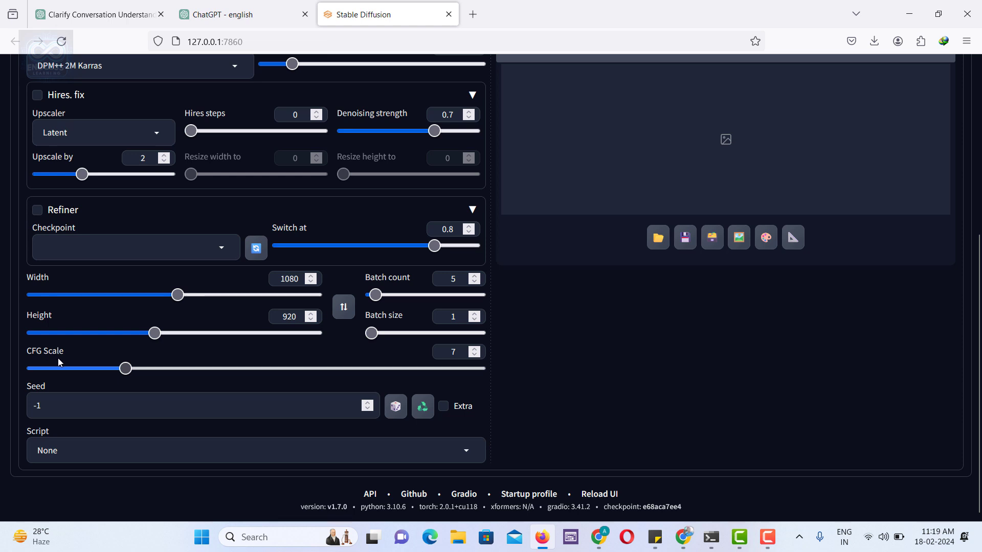
left_click(125, 368)
left_click_drag(150, 372, 416, 378)
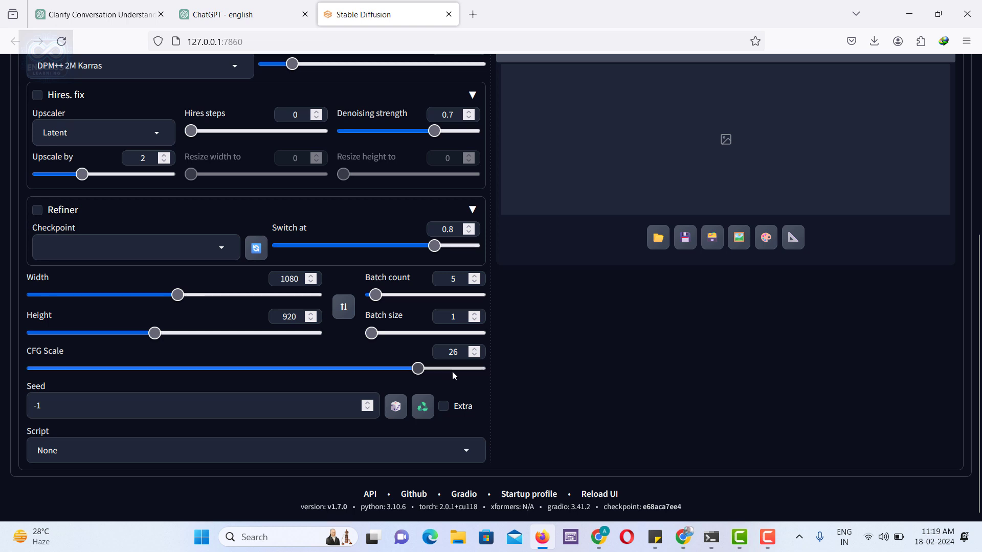
left_click_drag(418, 369, 125, 369)
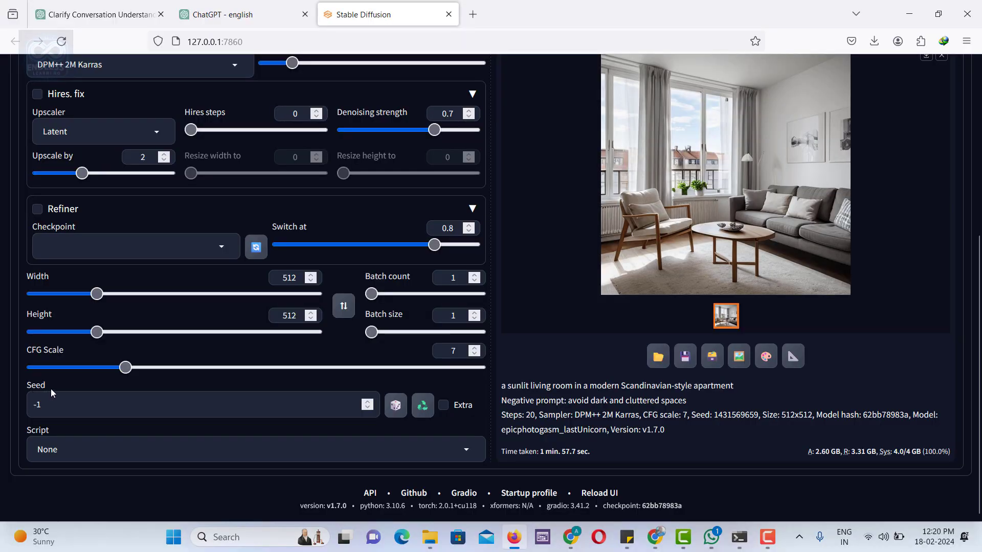
left_click_drag(51, 404, 0, 397)
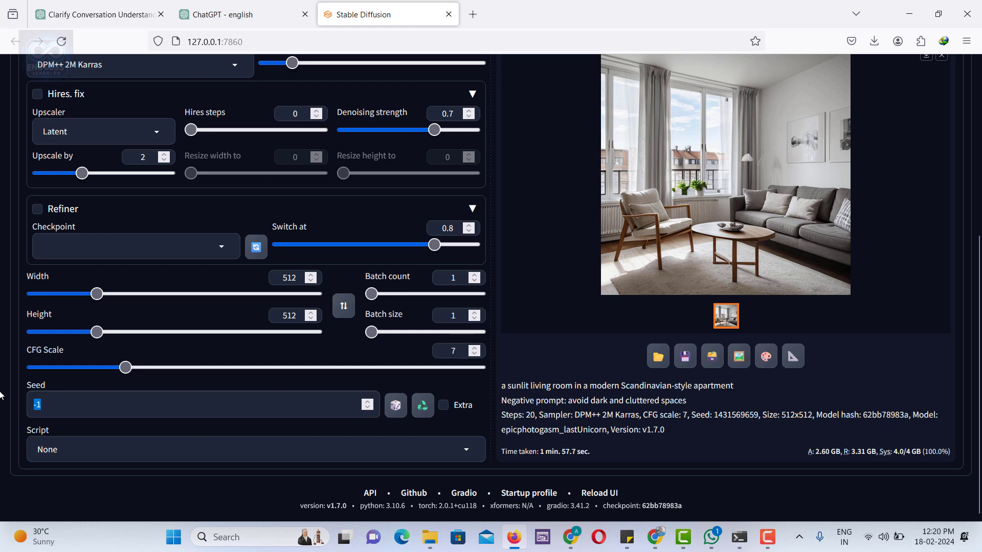
left_click(39, 400)
left_click_drag(108, 411, 1, 400)
left_click(167, 410)
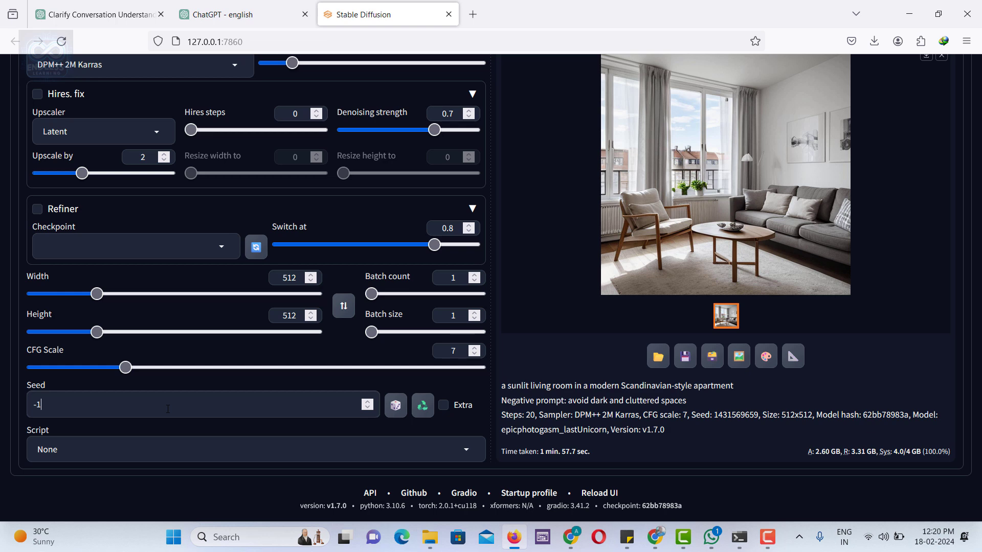
left_click(426, 412)
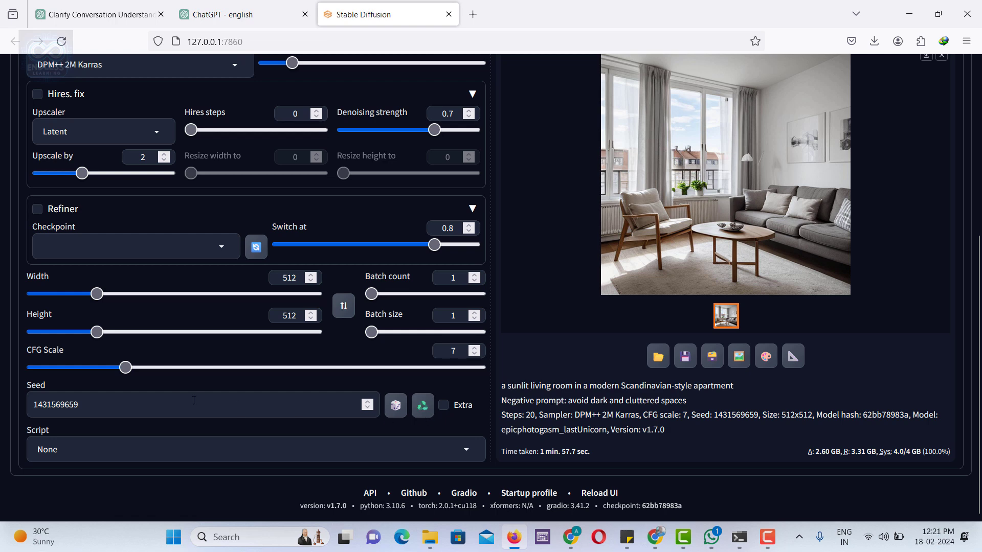
left_click_drag(194, 400, 21, 403)
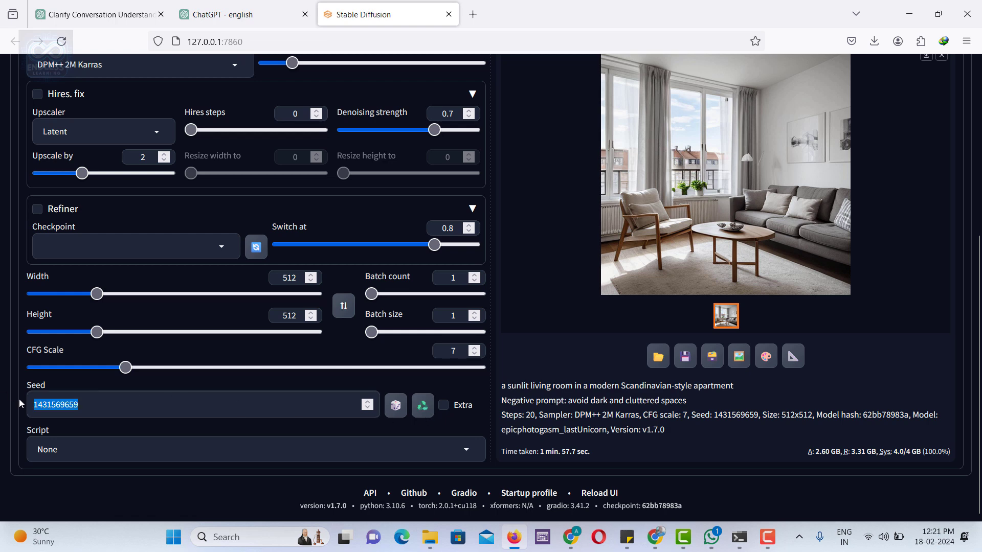
left_click(443, 419)
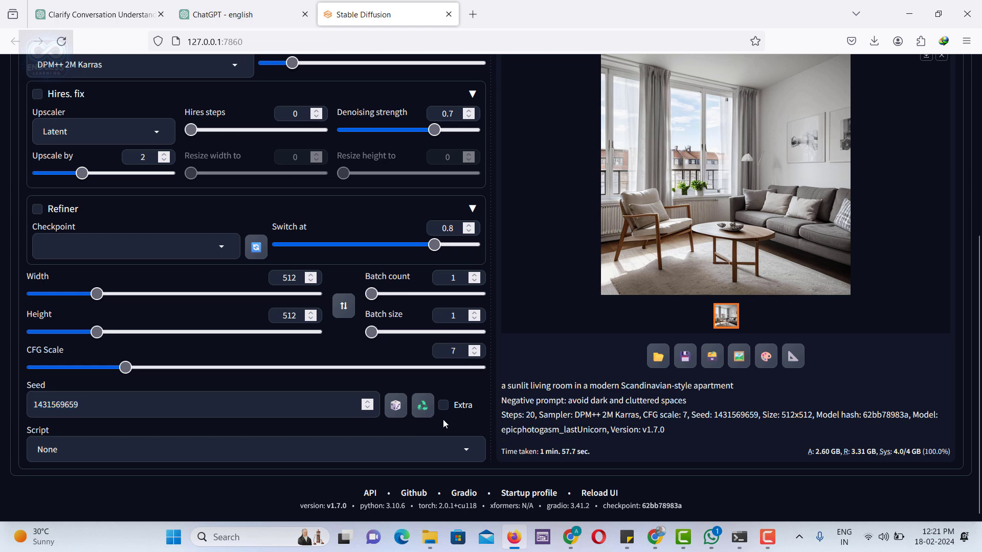
- Add 'one girl sitting in sofa' to the prompt and generate a new image
scroll(378, 390, "up", 5)
left_click(382, 178)
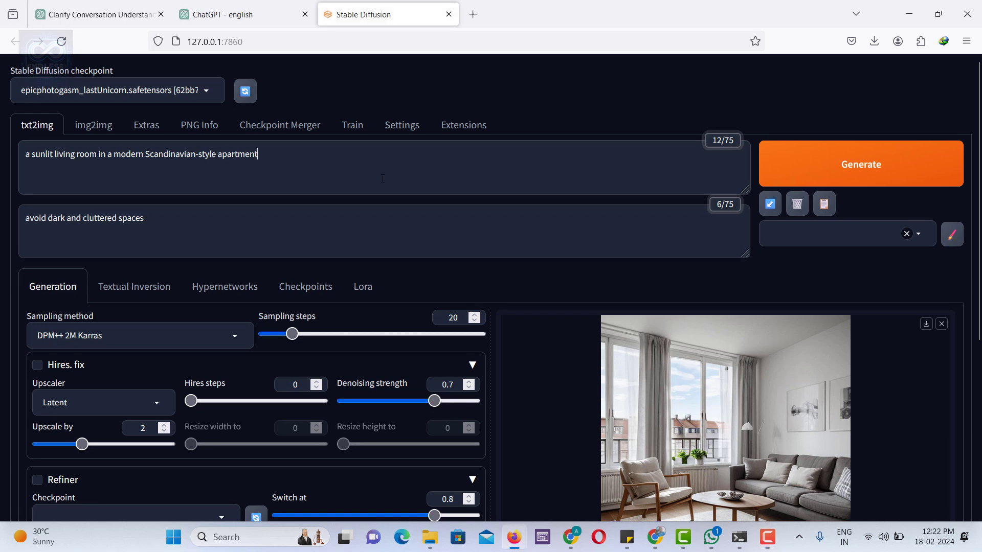
key("ctrl+v")
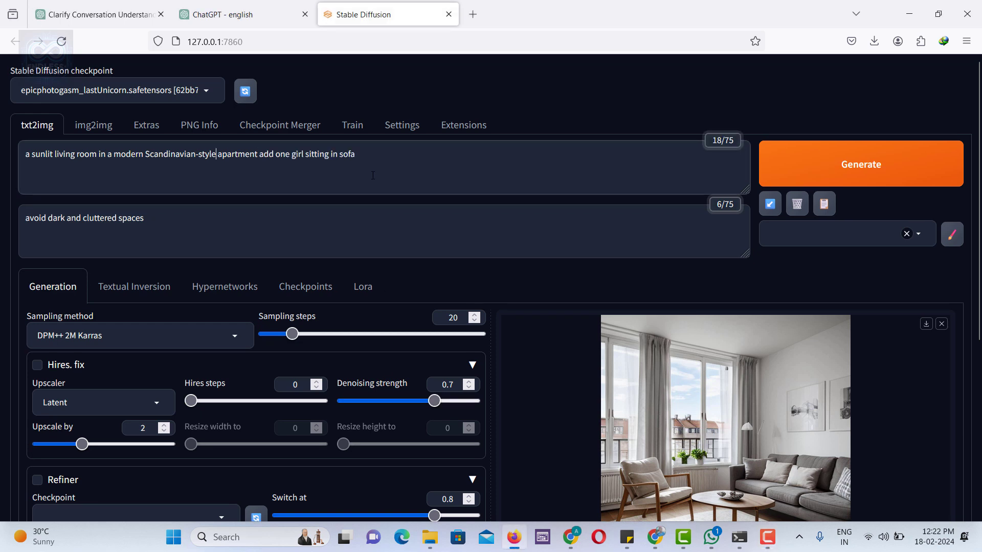
type(",")
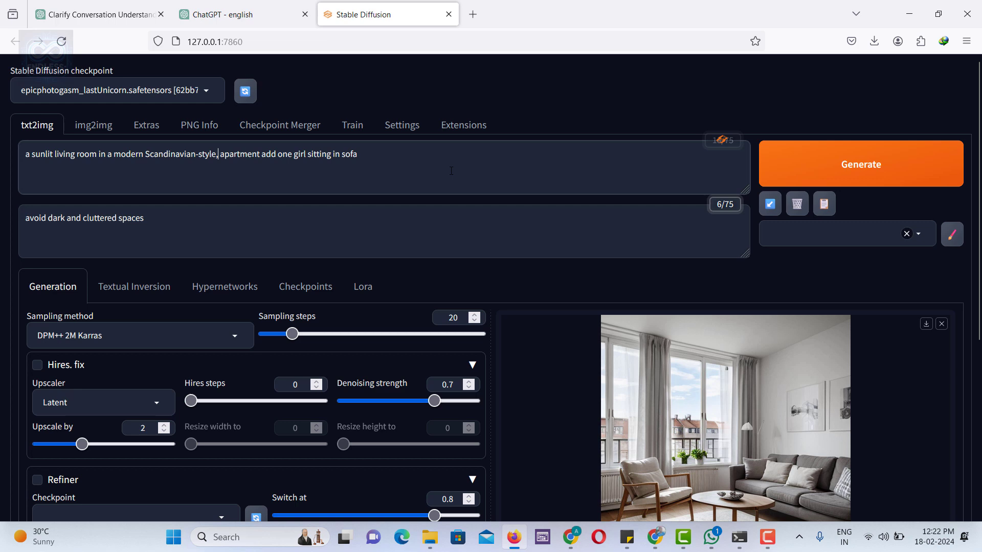
left_click(911, 174)
scroll(321, 339, "down", 6)
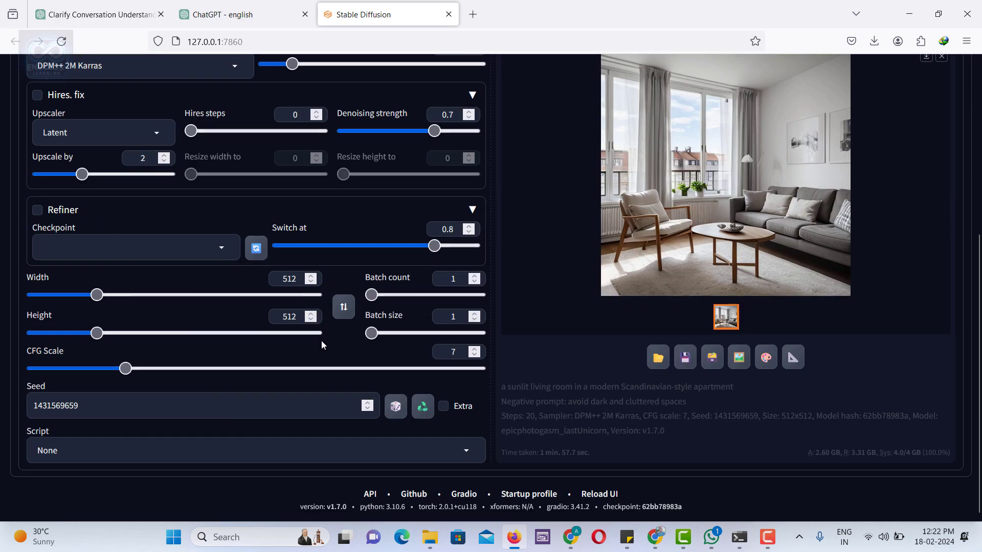
scroll(551, 357, "up", 3)
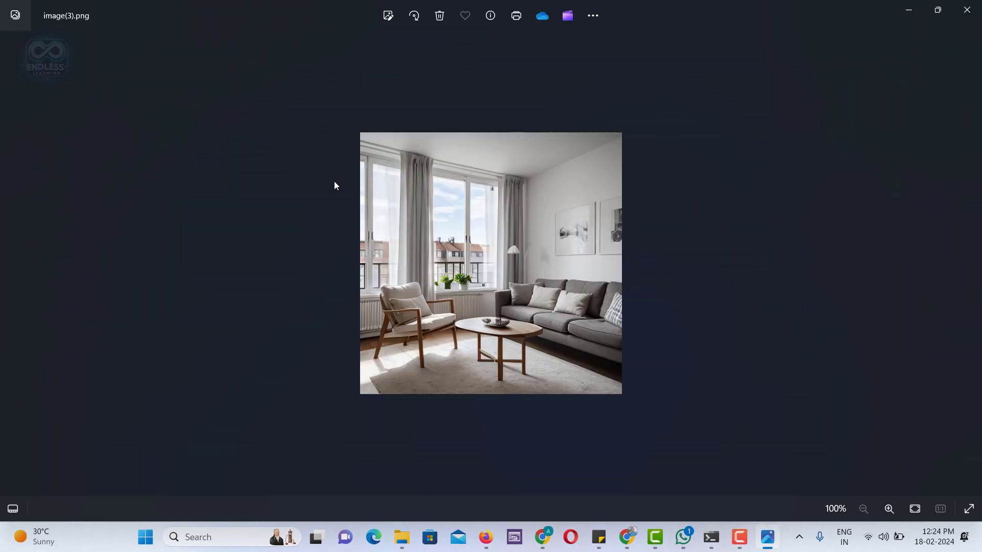
left_click(967, 10)
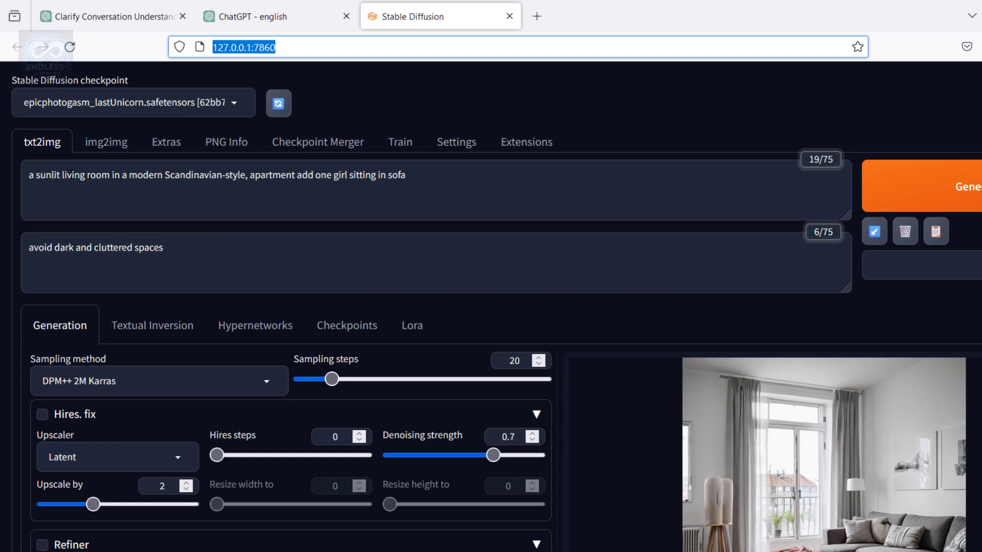
- Move 'one girl sitting in sofa' to the start of the prompt, trim the leftover word, and regenerate
left_click_drag(523, 239, 435, 241)
key("ctrl+x")
key("Home")
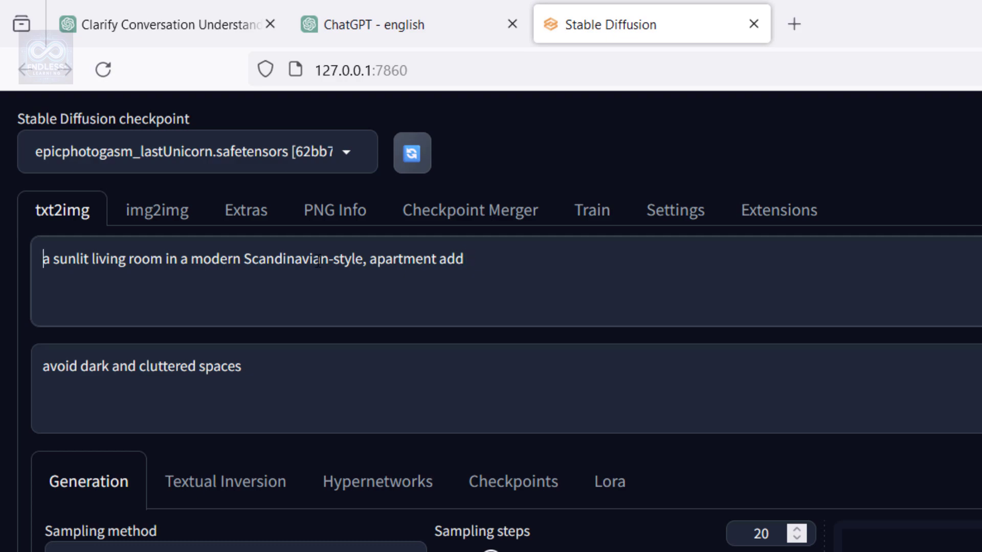
key("ctrl+v")
type(",")
key("End")
key("BackSpace")
key("BackSpace")
key("BackSpace")
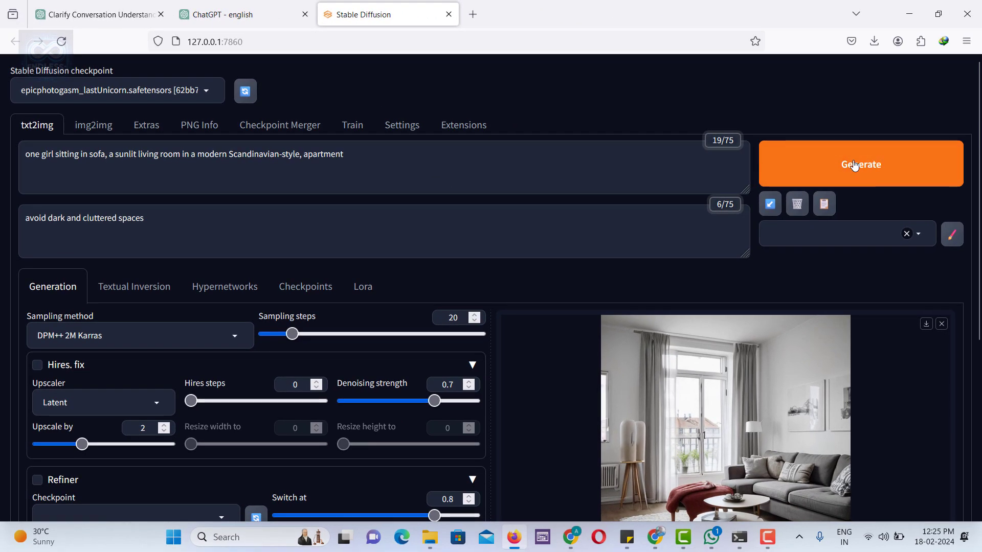
left_click(878, 171)
- Open the txt2img outputs folder from the result panel
scroll(577, 213, "down", 2)
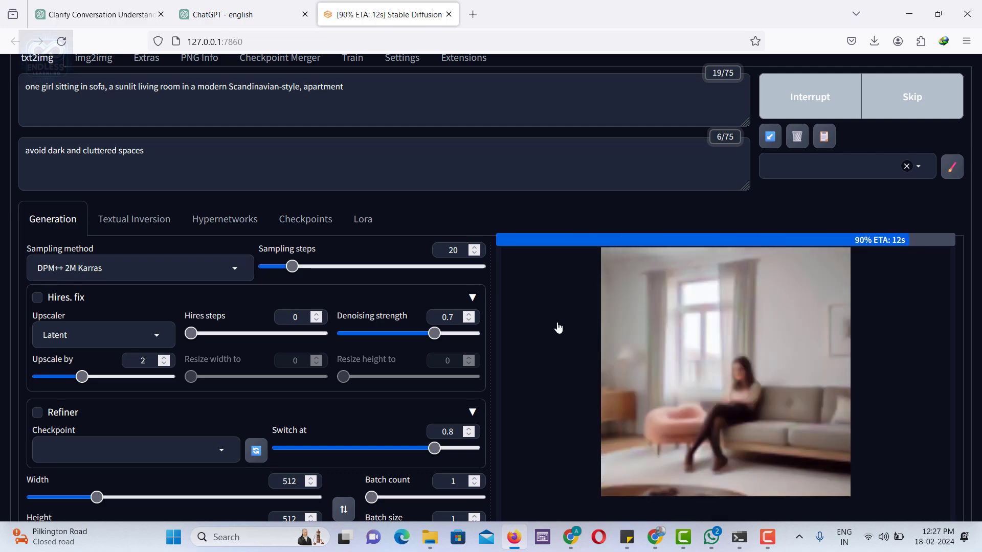
scroll(652, 355, "down", 4)
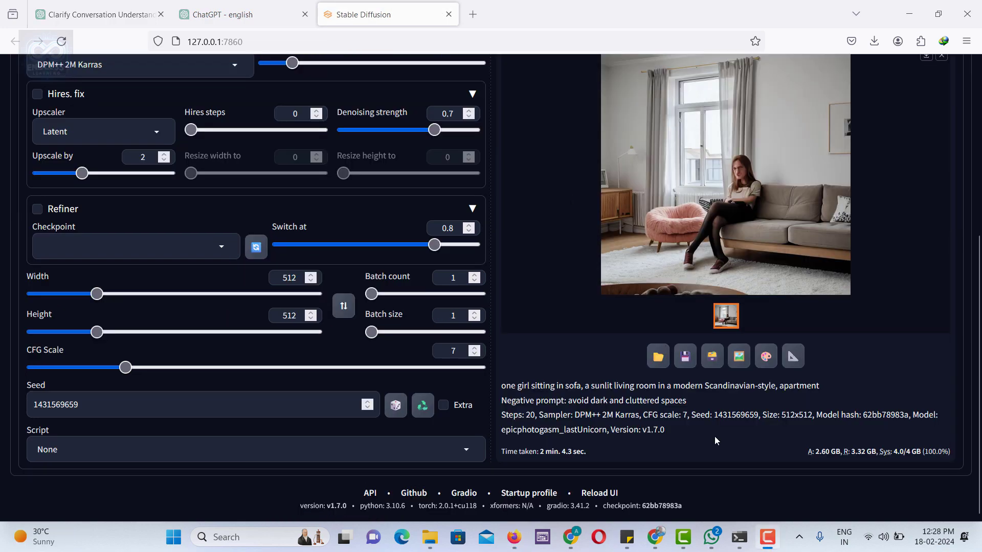
left_click(652, 354)
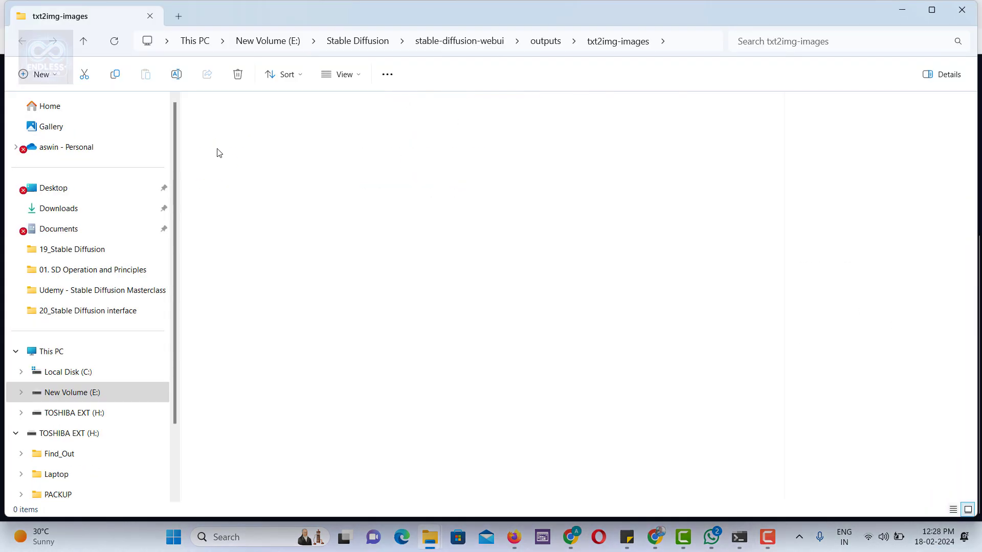
left_click(220, 148)
double_click(219, 148)
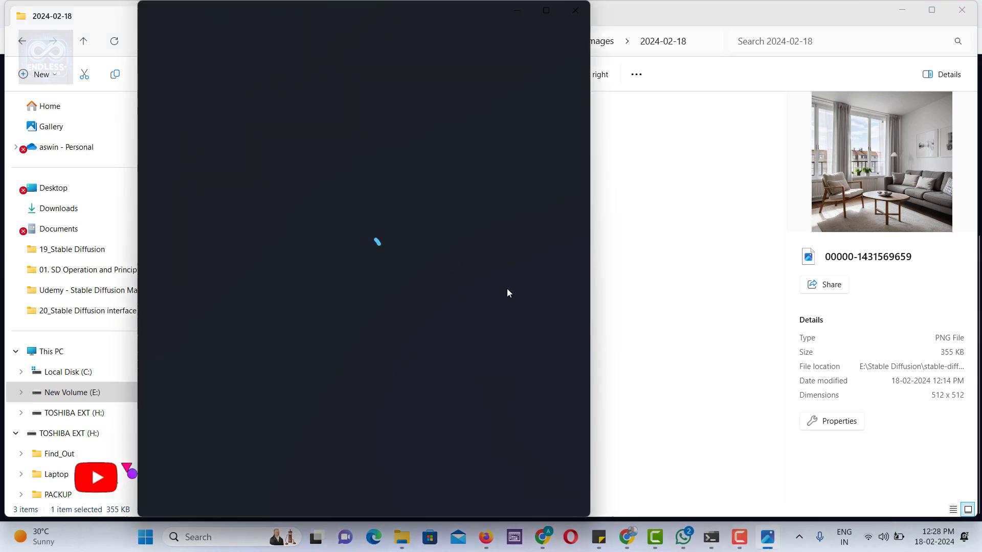
key("Right")
key("Right")
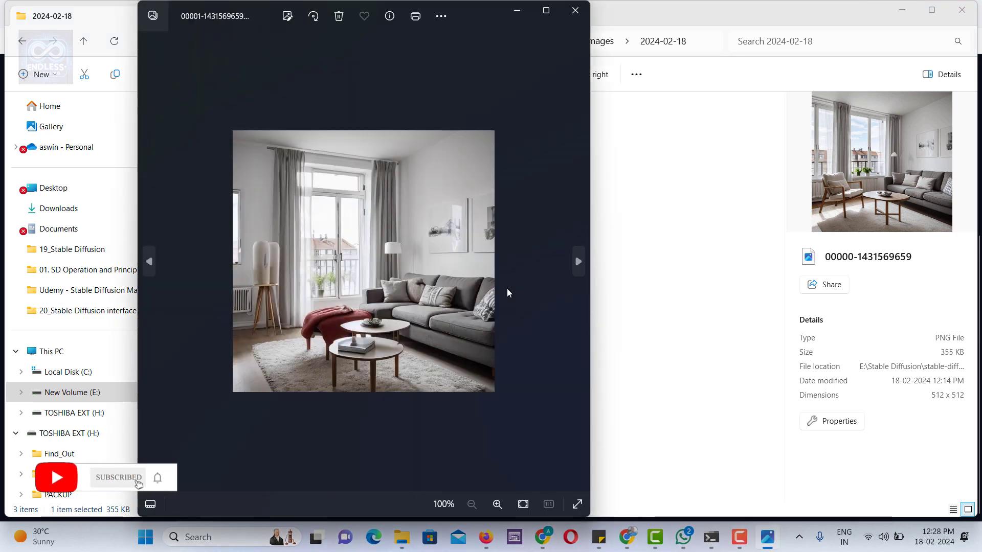
key("Left")
key("Left")
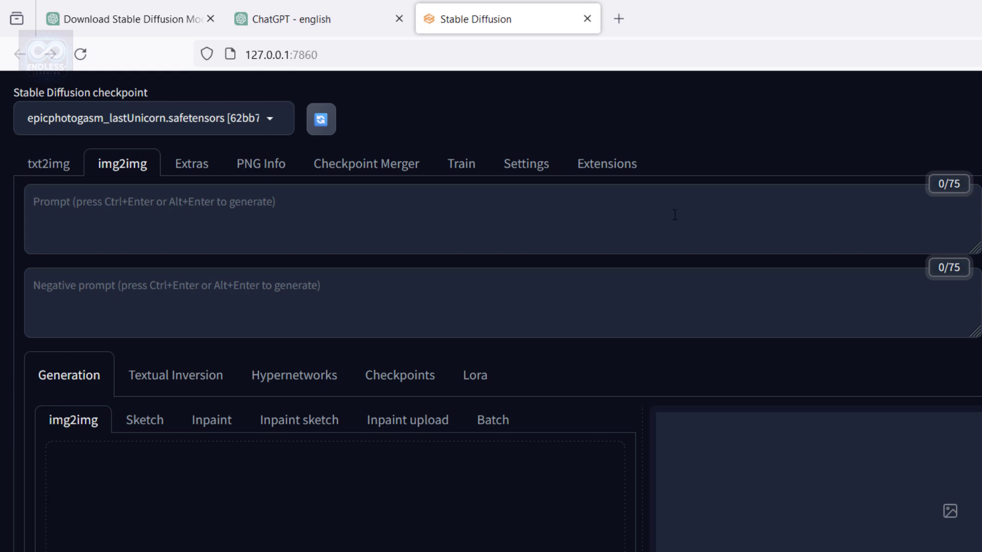
scroll(675, 215, "down", 5)
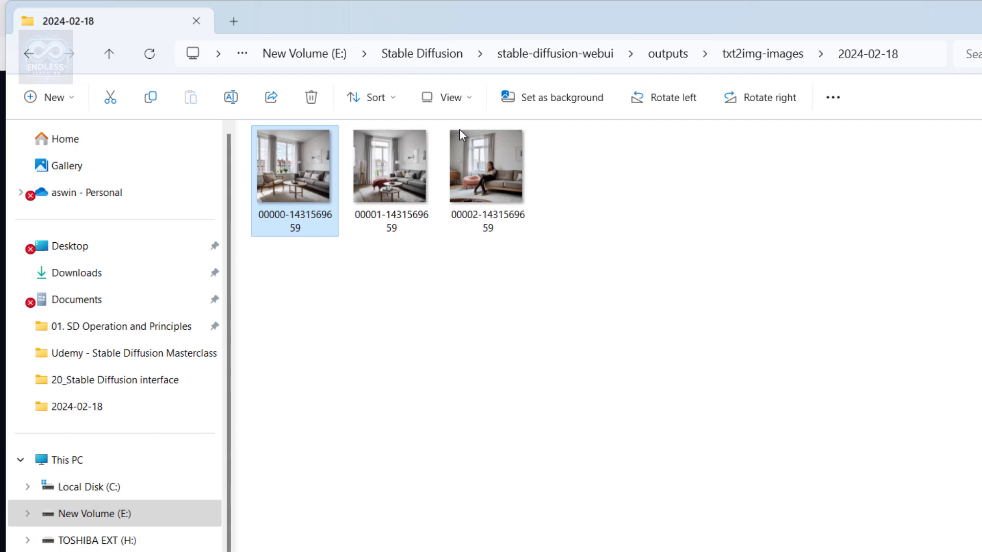
left_click_drag(416, 31, 933, 229)
left_click_drag(783, 358, 328, 394)
left_click(353, 353)
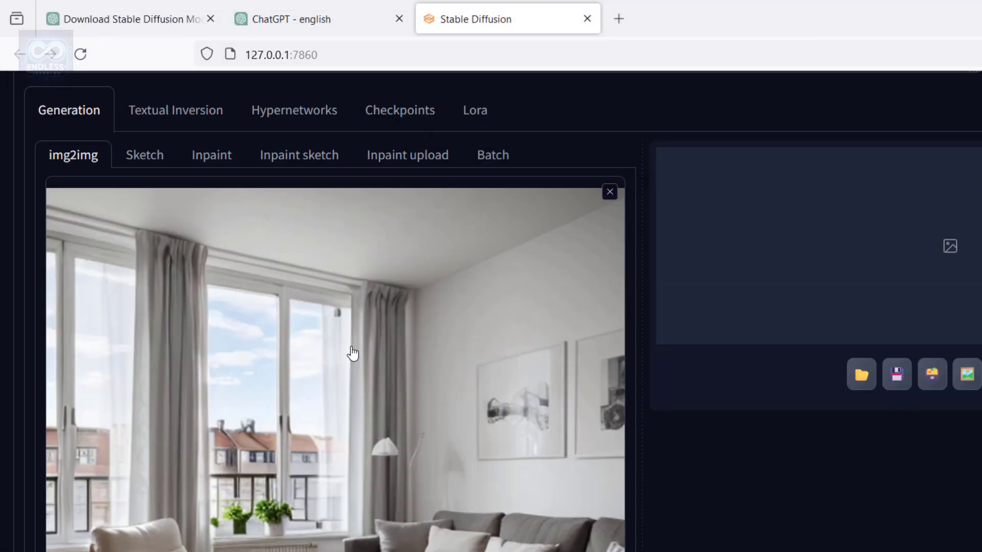
- Put the cursor in the img2img Prompt box, ready to write
scroll(429, 330, "up", 5)
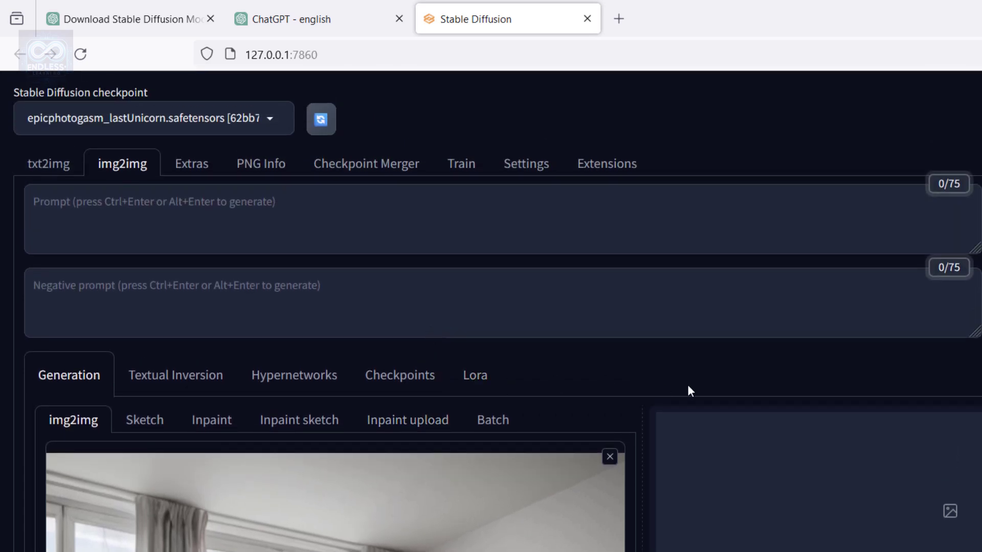
scroll(689, 390, "down", 7)
scroll(689, 392, "up", 7)
left_click(367, 215)
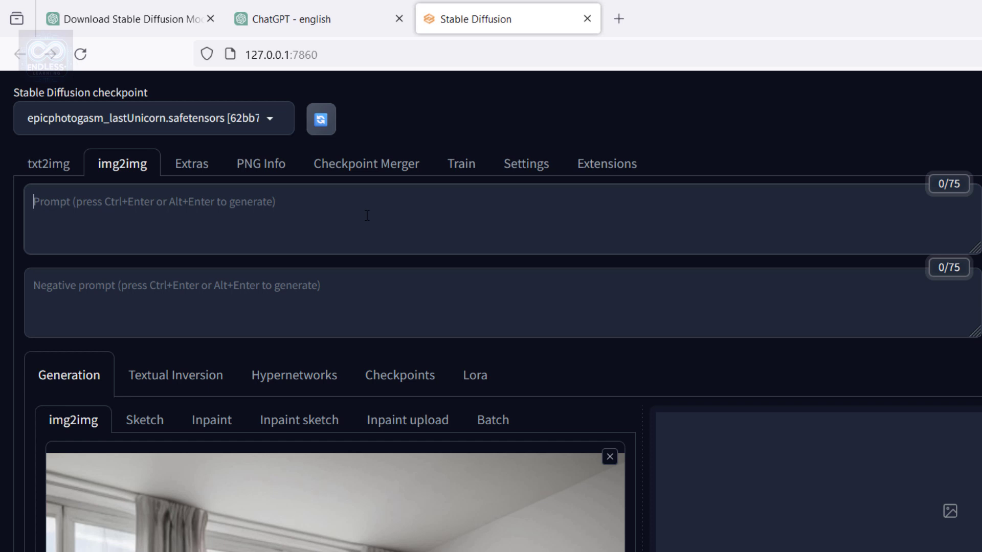
- Enter the day-to-cozy-nighttime living room prompt, replacing the typo version with the corrected quoted text
type("Tran")
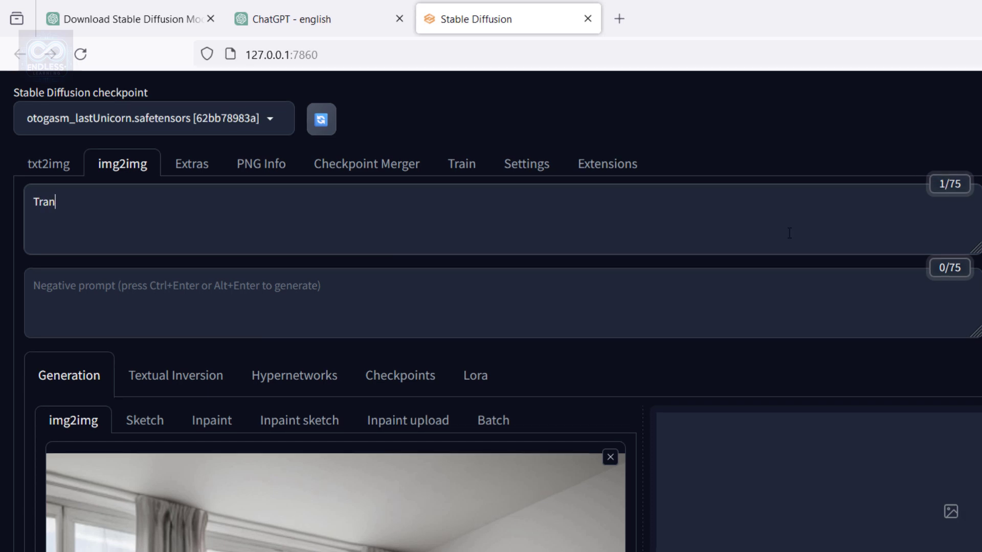
type("sform this day time living room interior into a co")
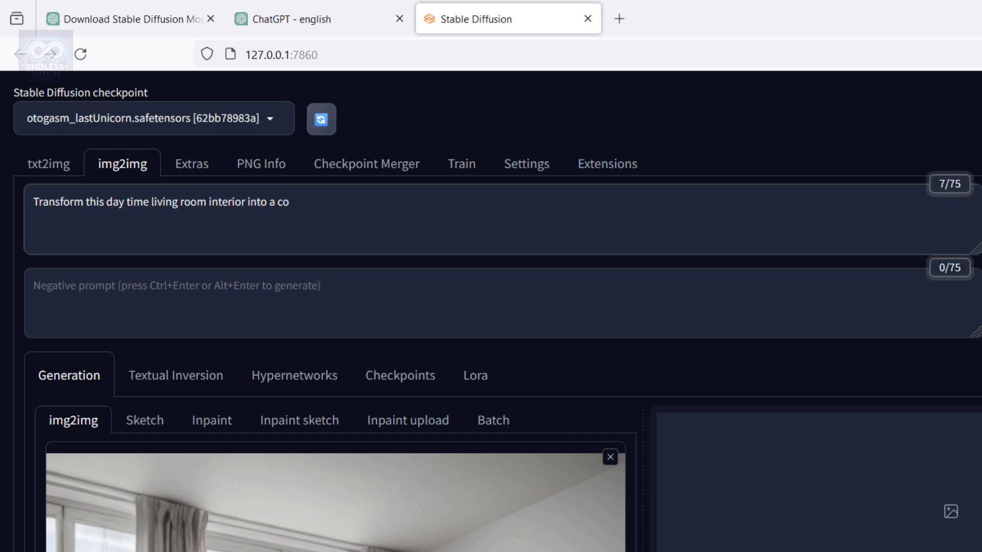
type("zy and tranquil nightt")
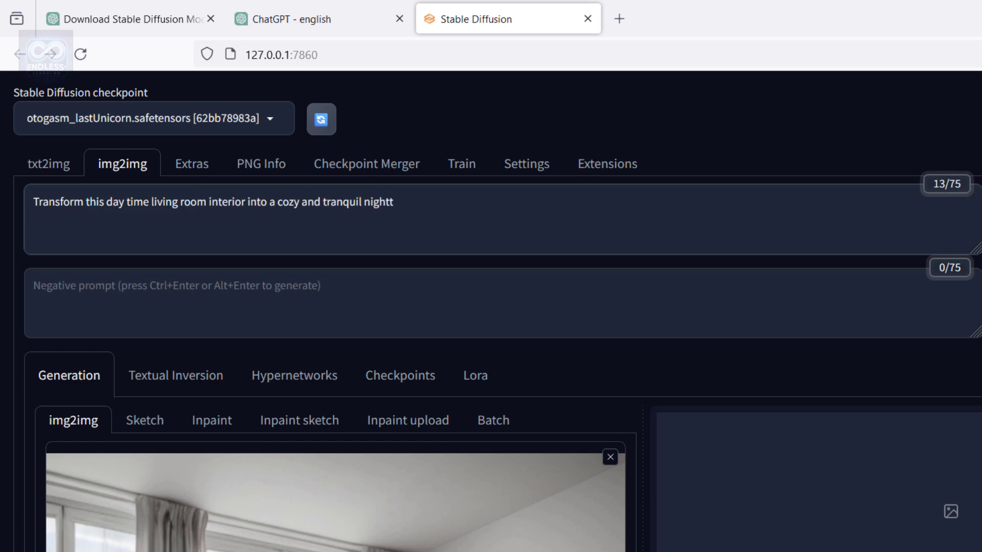
type("ine atmosphere, with soft artif")
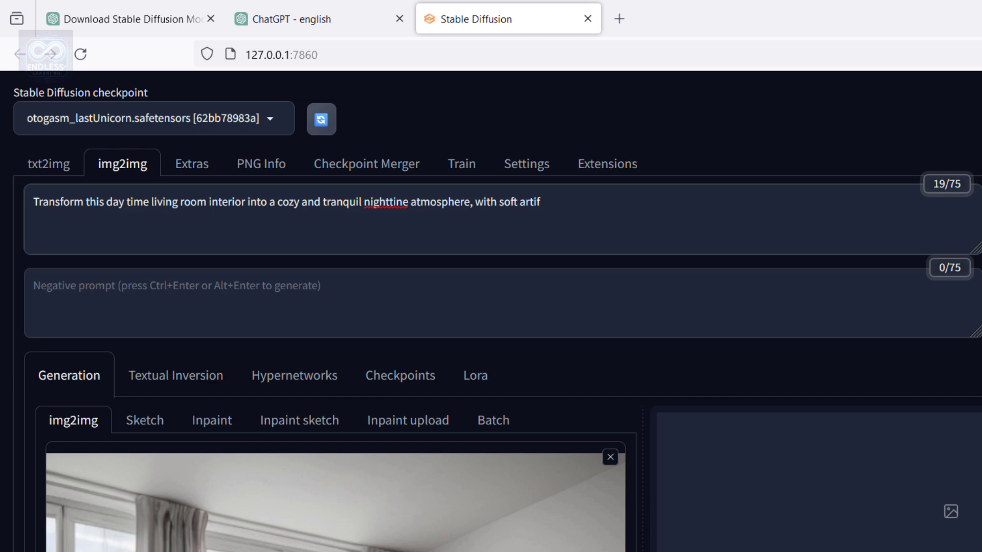
type("icial lighting from the lamps and gentle moonlig")
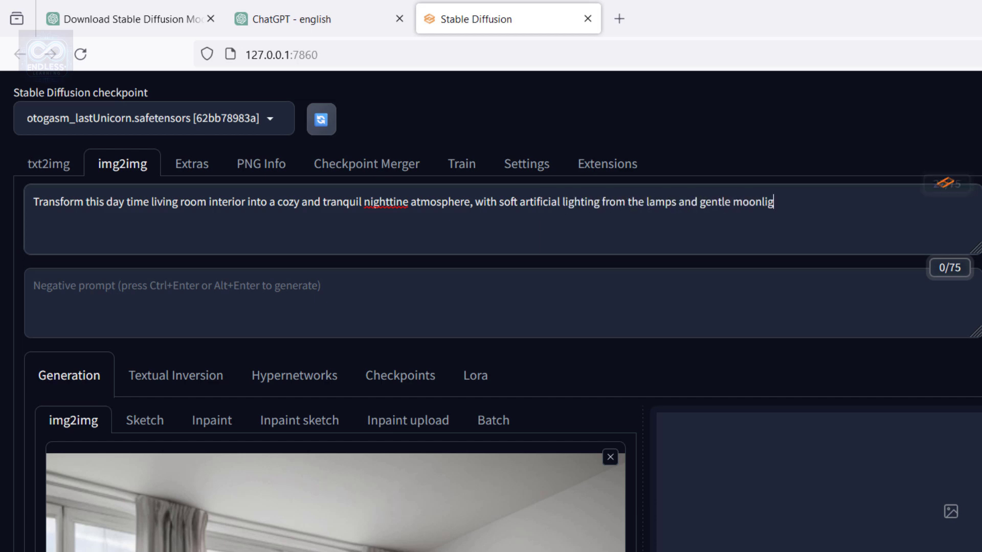
type("ht filtering through the window, casting ")
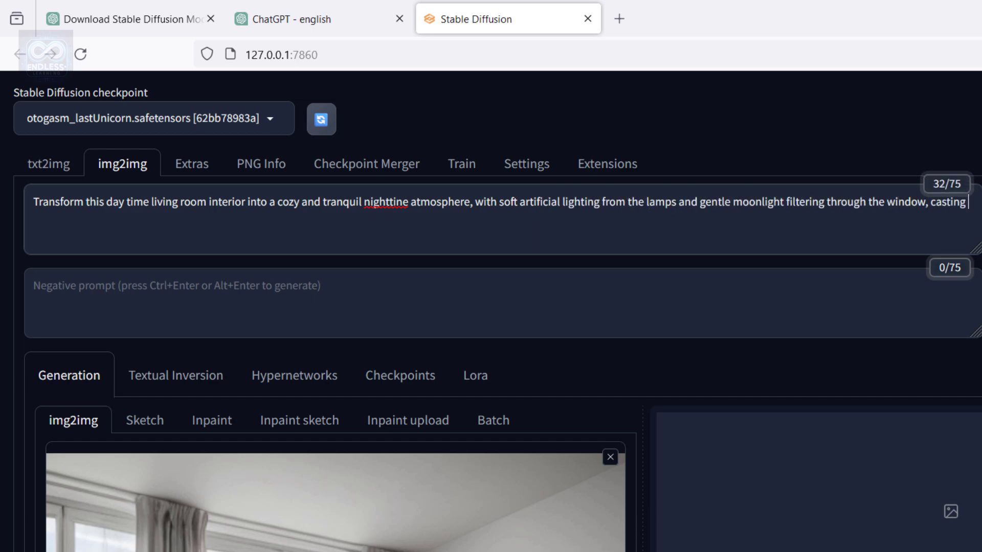
type("subtle shadows and careating a warm,")
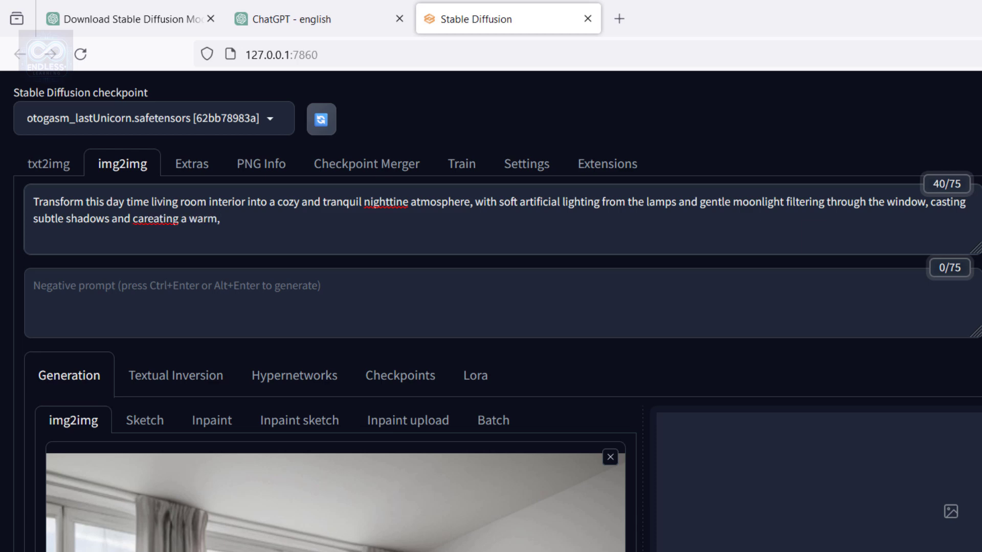
type(" invitiong ambiance")
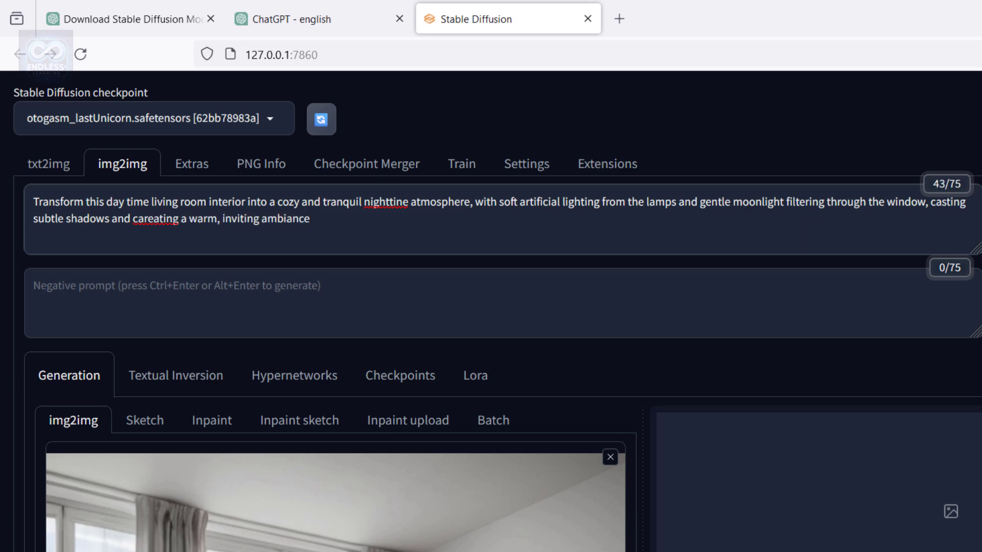
type(". Emphasixe the change from d")
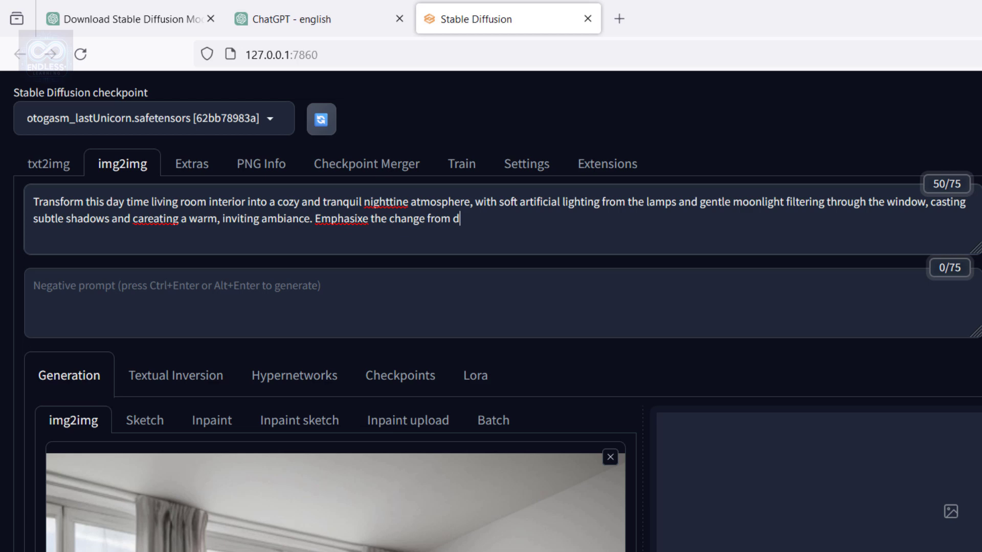
type("ay to night by adjusting the light")
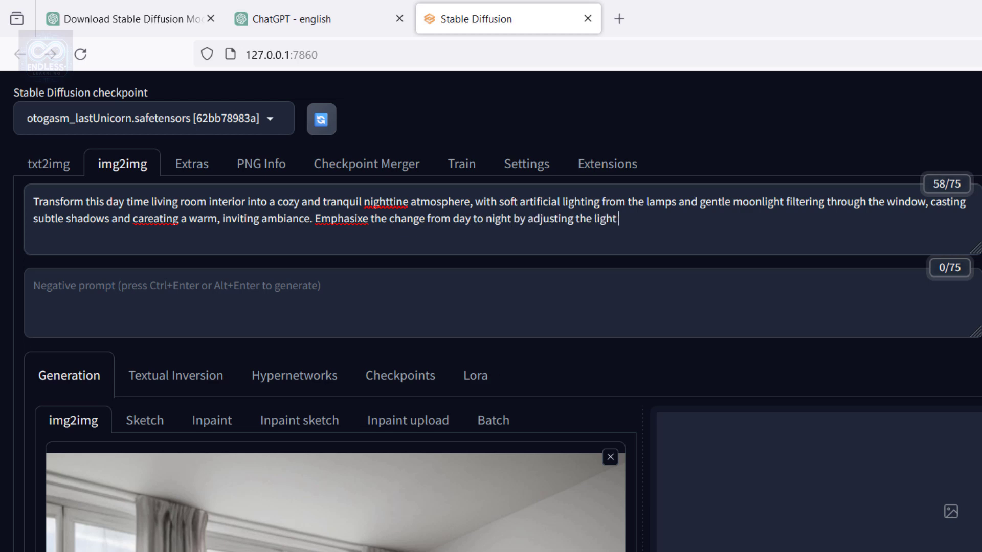
type("ing and adding elements typical ")
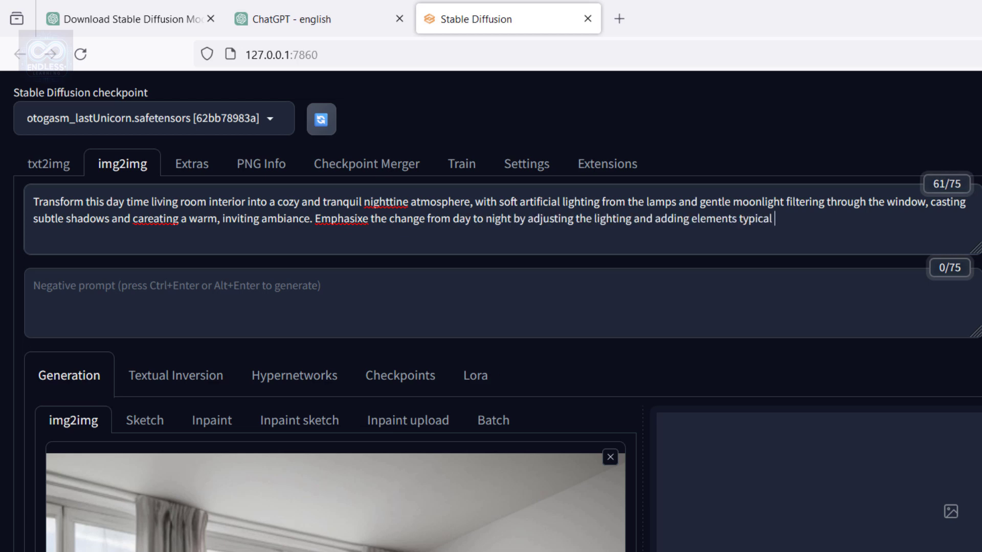
type("of the evening, like a turned-on")
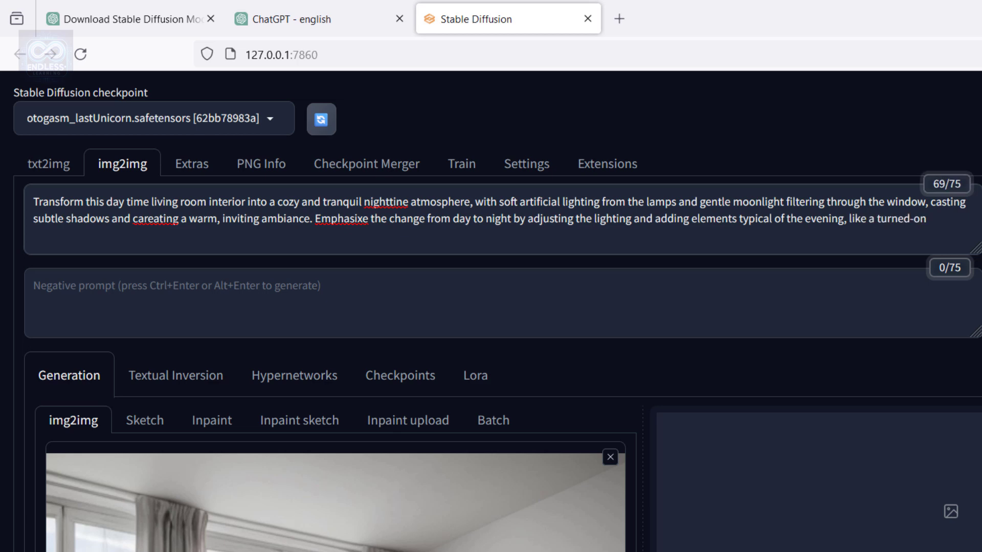
type(" floor lamp and the glow of streetlights outside the window")
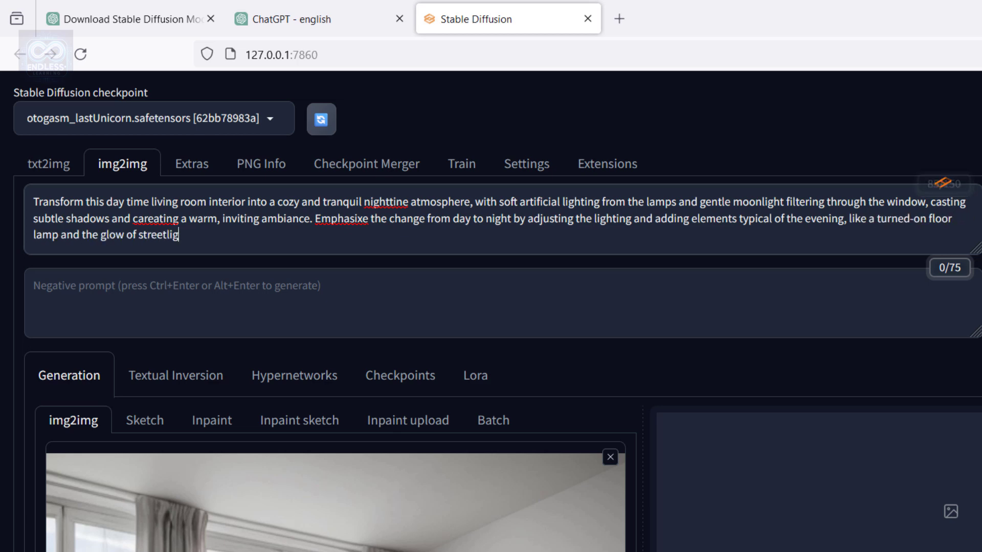
key("ctrl+a")
type("\"Transform this daytime living room interior into a cozy and tranquil nighttime atmosphere, with soft artificial lighting from the lamps and gentle moonlight filtering through the window, casting subtle shadows and creating a warm, inviting ambiance. Emphasize the change from day to night by adjusting the lighting and adding elements typical of the evening, like a turned-on floor lamp and the glow of streetlights outside the window.\"")
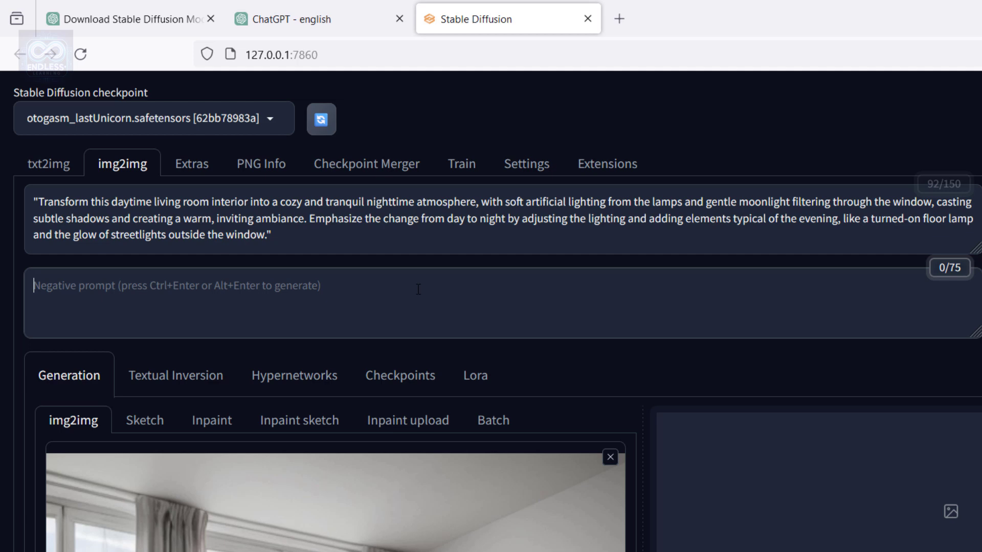
- Write a quoted negative prompt forbidding daytime traits like bright sunlight, sunbeams and clear blue sky
left_click(418, 290)
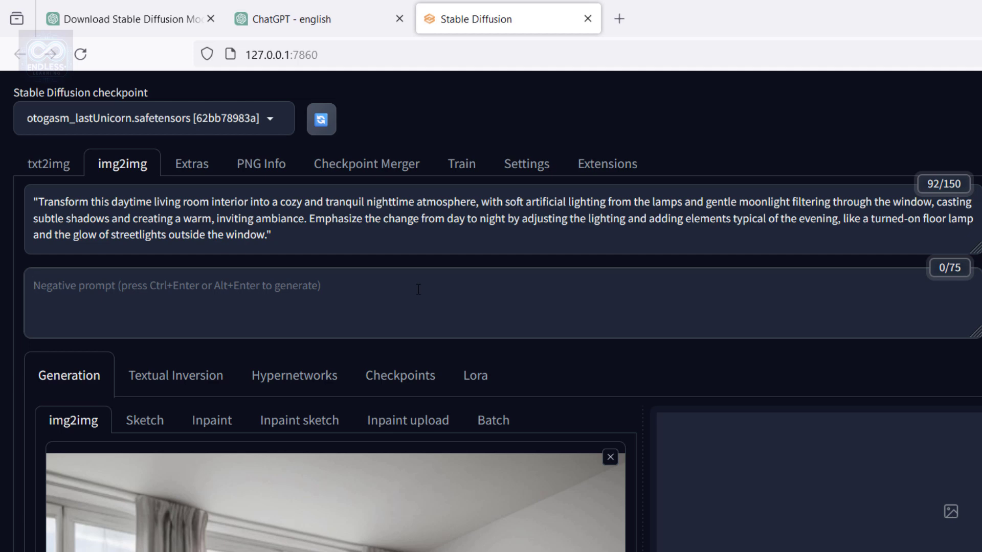
type("D")
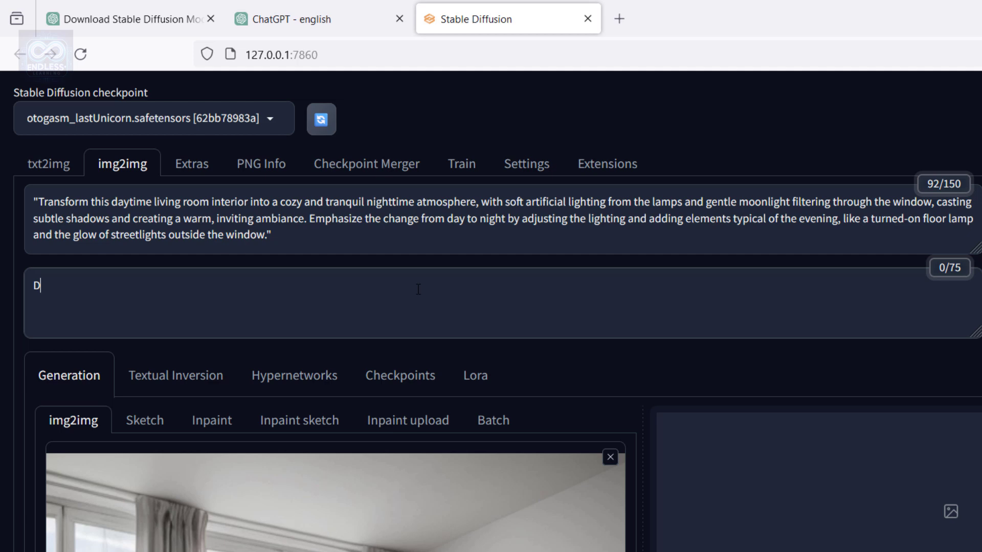
type("o not retain the daytim")
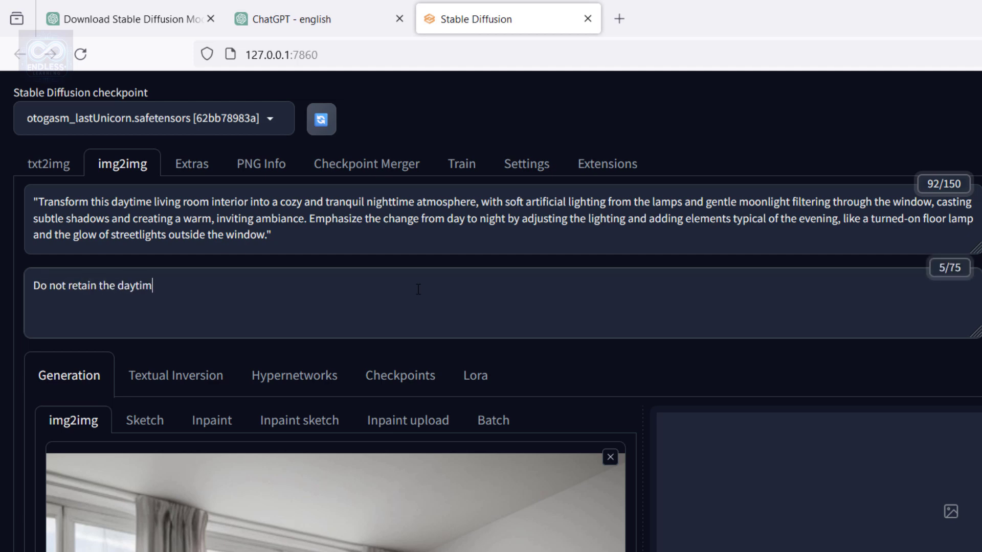
type("e characteristics s")
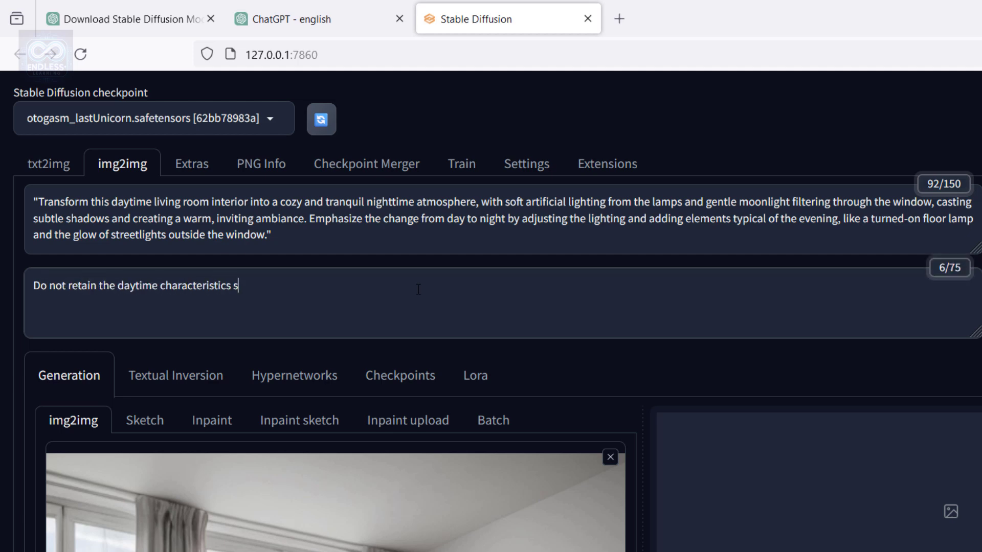
type("uch as bright sunlight")
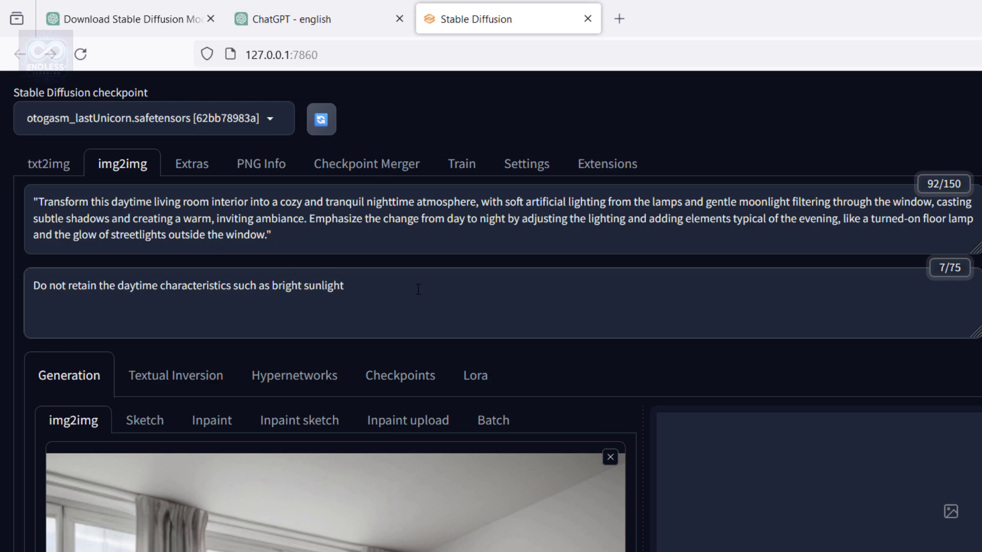
type(", clear daylight")
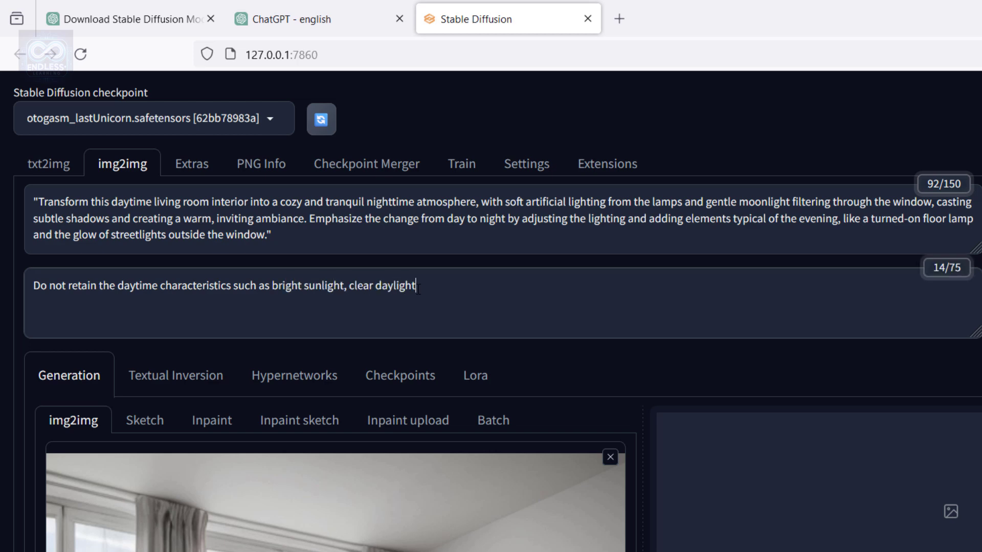
type(", or a sunny atmosphere. Avoid any ele")
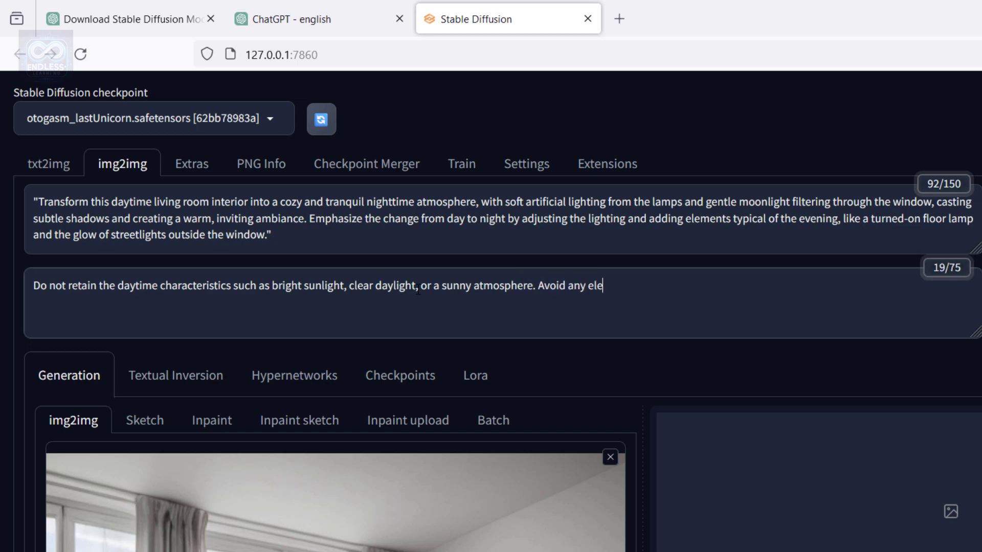
type("ments that suggest daytime")
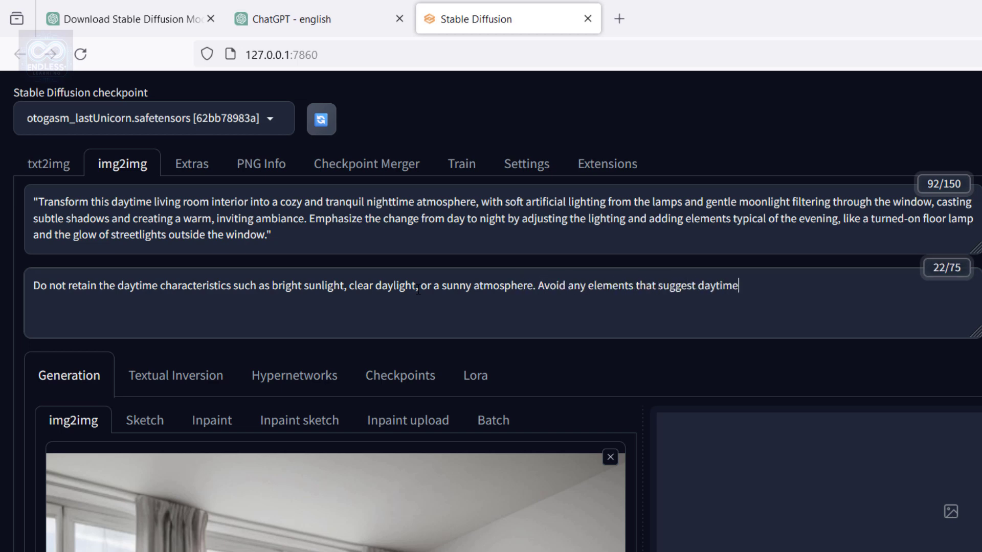
type(", li")
key("BackSpace")
key("BackSpace")
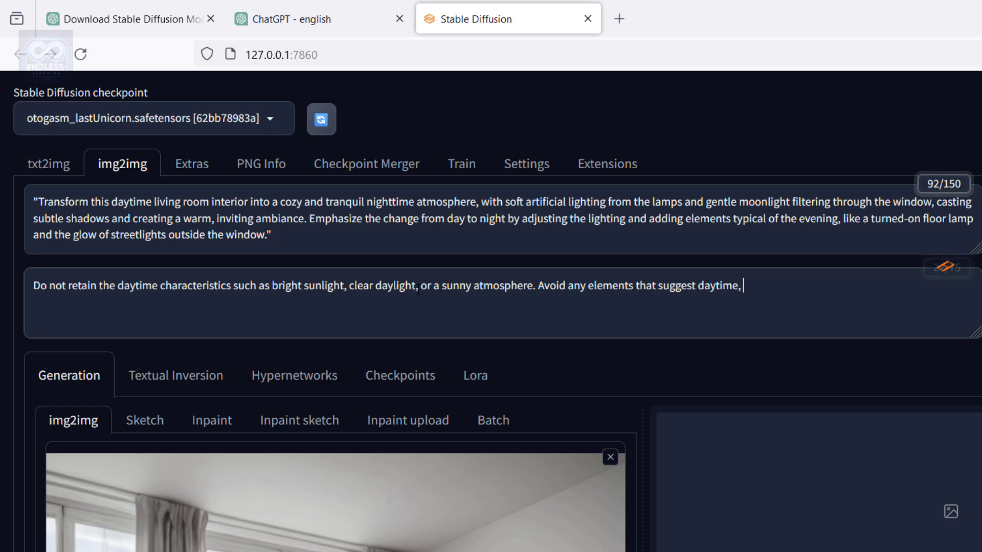
type("like sunbeams,")
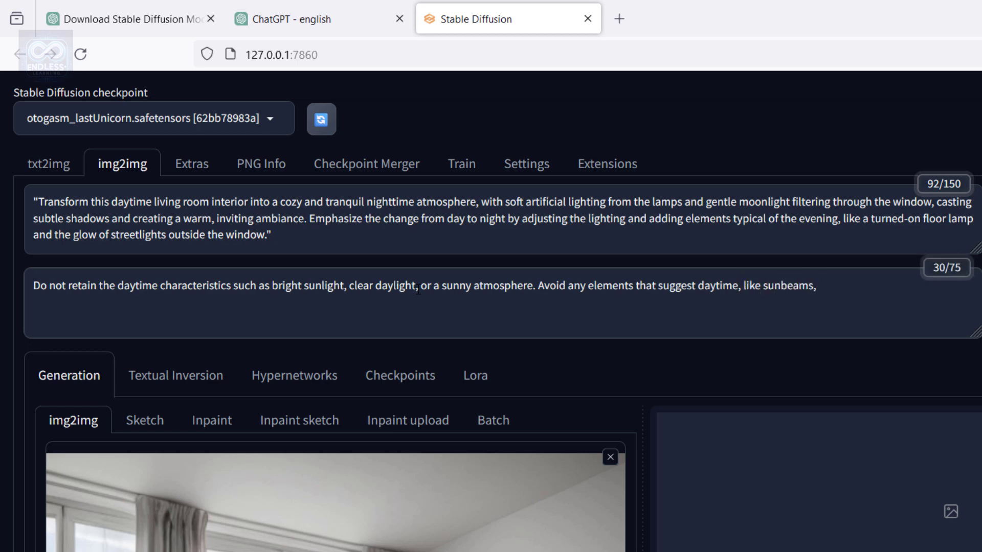
type(" bright outdoor light")
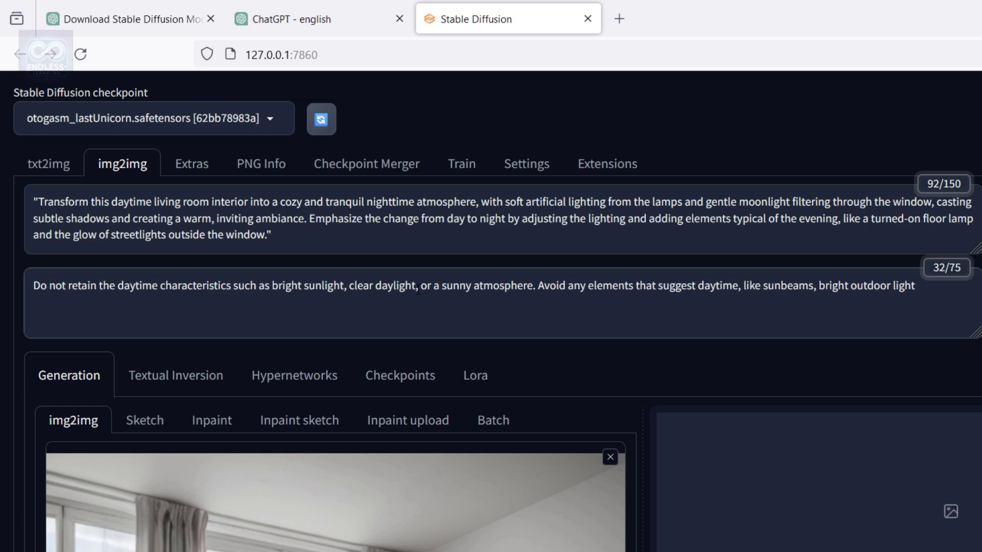
type("ing, or a clear blue sky v")
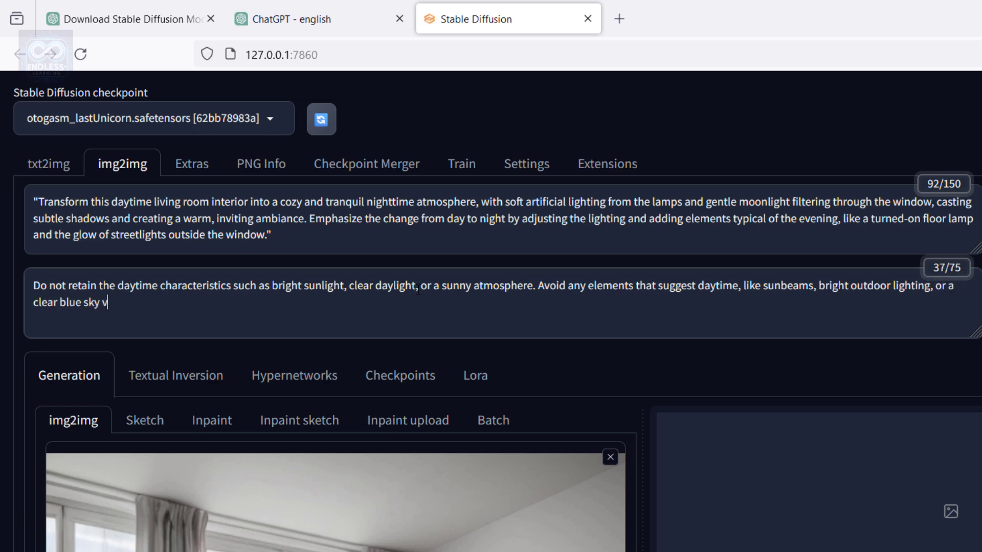
type("isible through the window.")
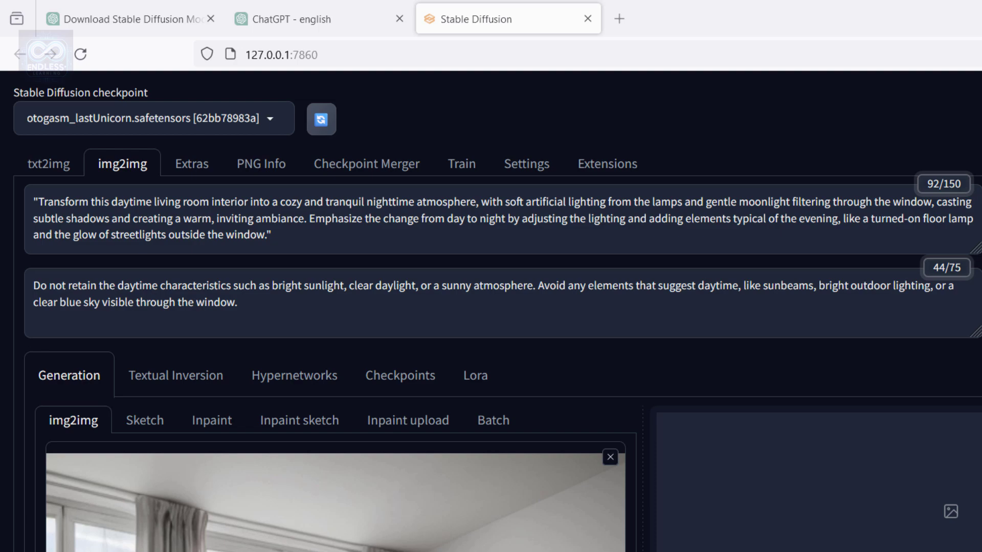
key("ctrl+Home")
type("\"")
key("ctrl+End")
type("\"")
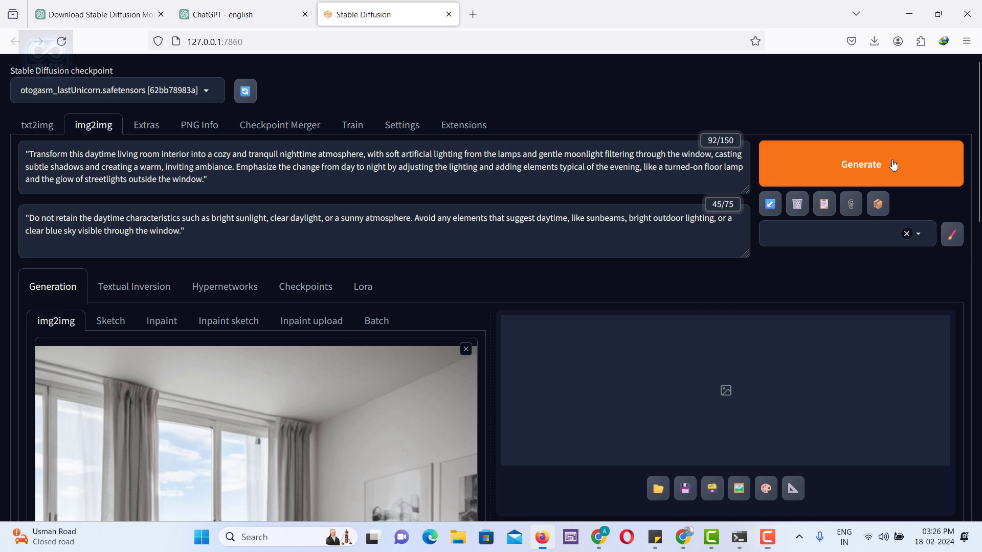
- Generate the img2img nighttime render of the living room
left_click(869, 163)
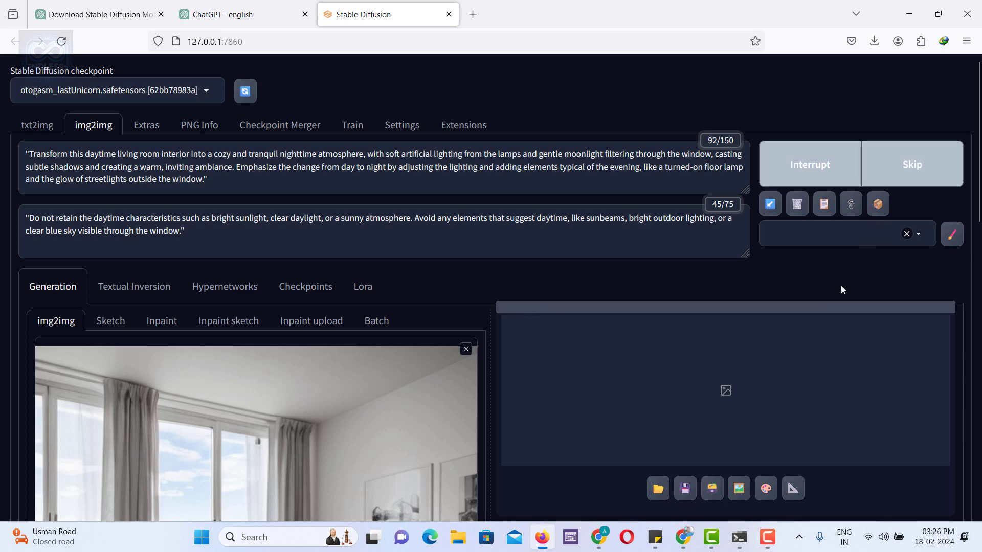
scroll(841, 289, "down", 4)
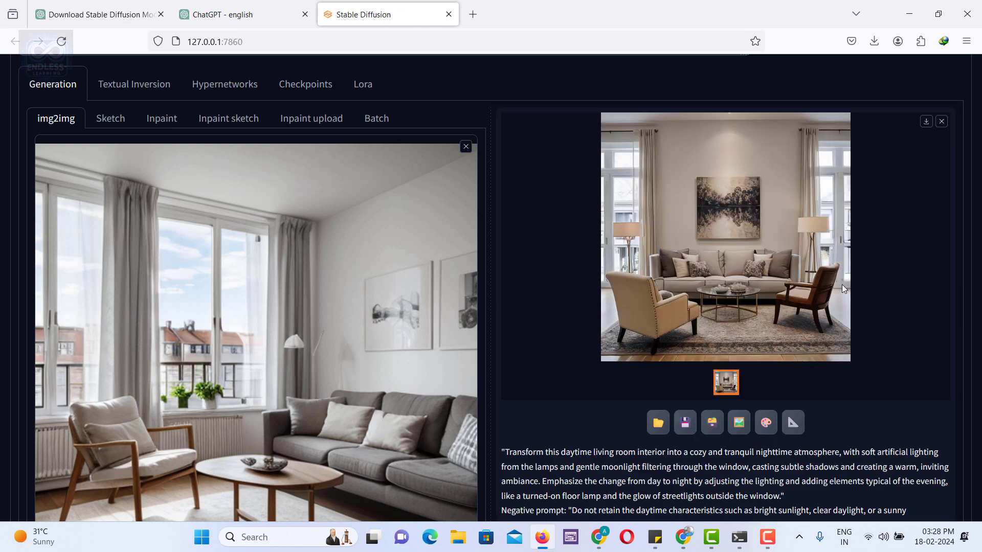
- Raise CFG Scale to 28 and review the new night render with city lights full size
left_click(759, 211)
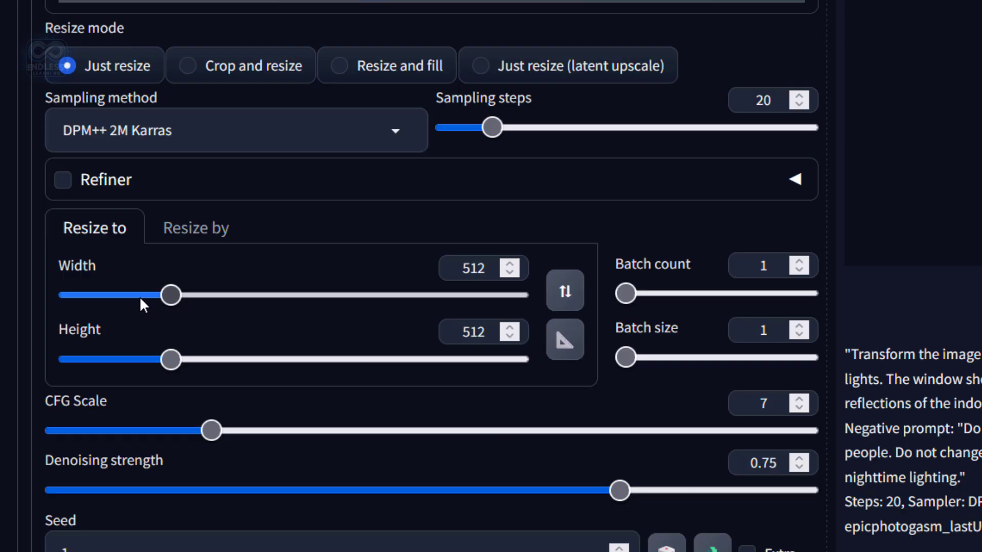
scroll(139, 297, "down", 3)
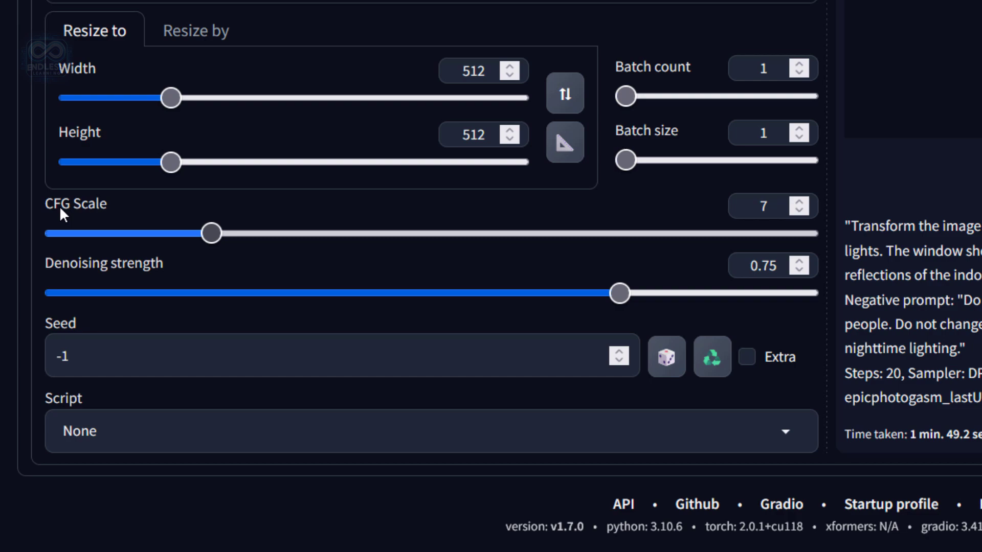
left_click_drag(216, 232, 759, 233)
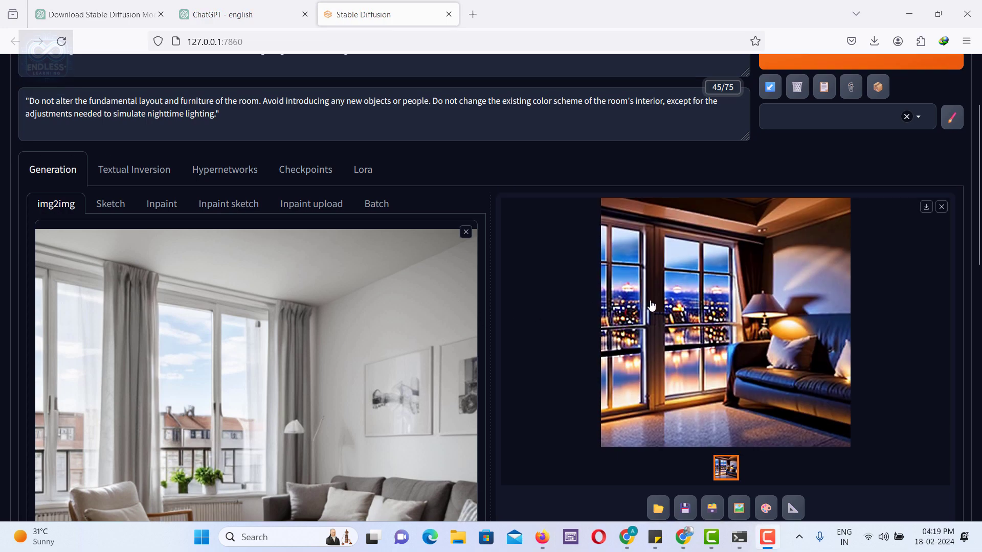
left_click(719, 303)
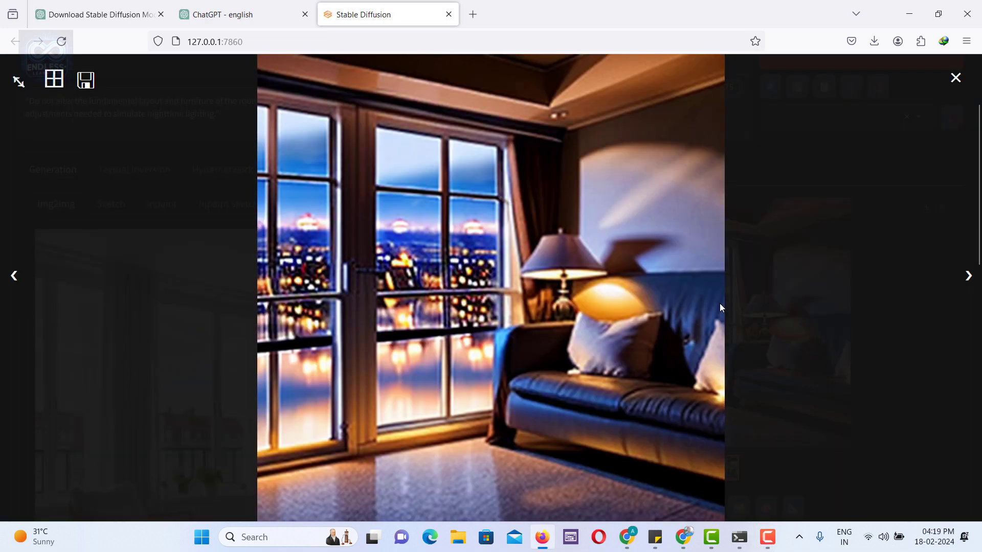
left_click(896, 107)
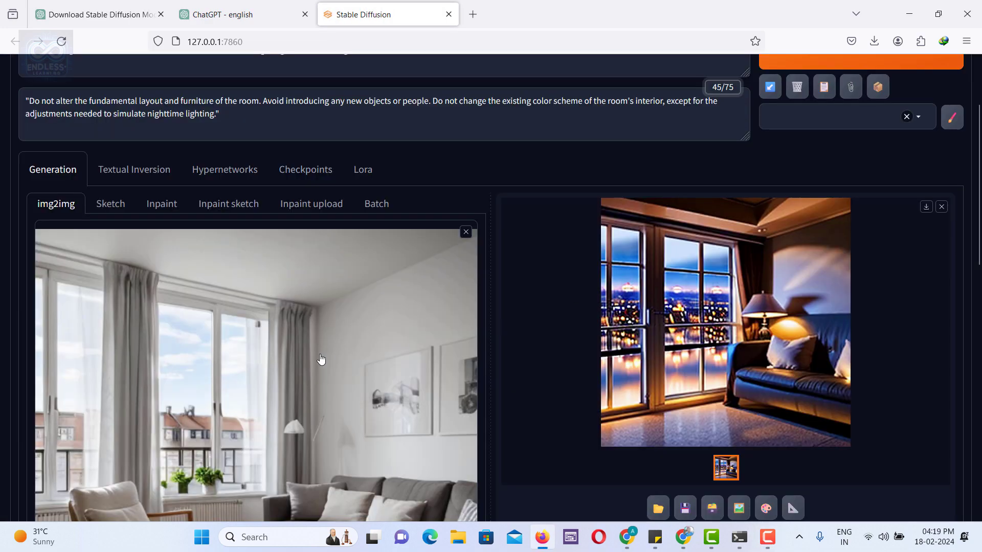
scroll(321, 360, "down", 10)
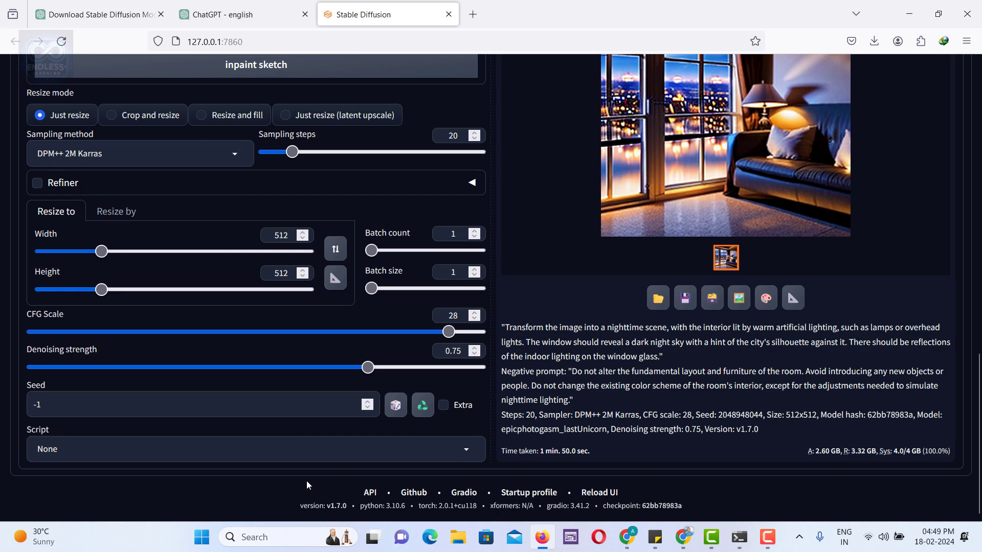
- Go to the Extras tab's Batch Process page
scroll(306, 481, "up", 10)
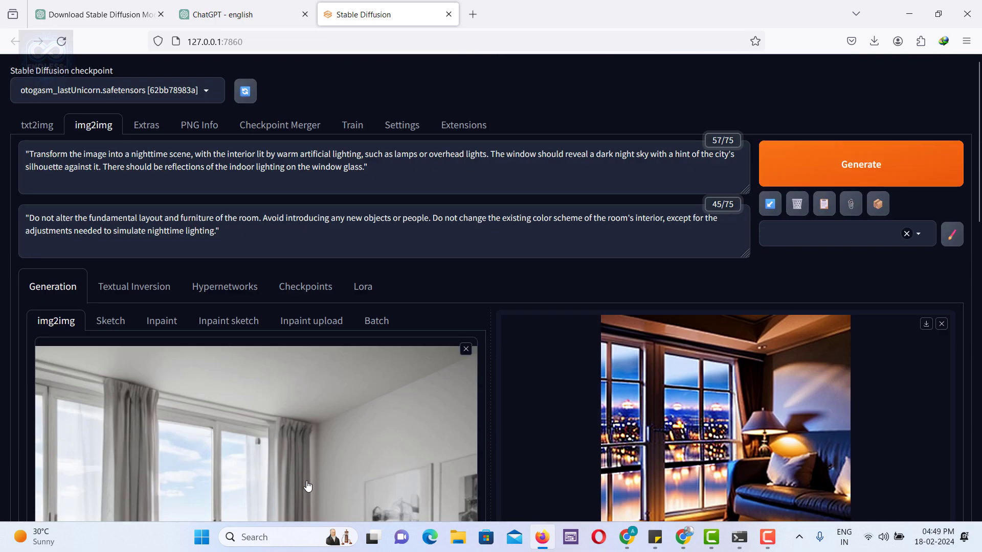
left_click(153, 135)
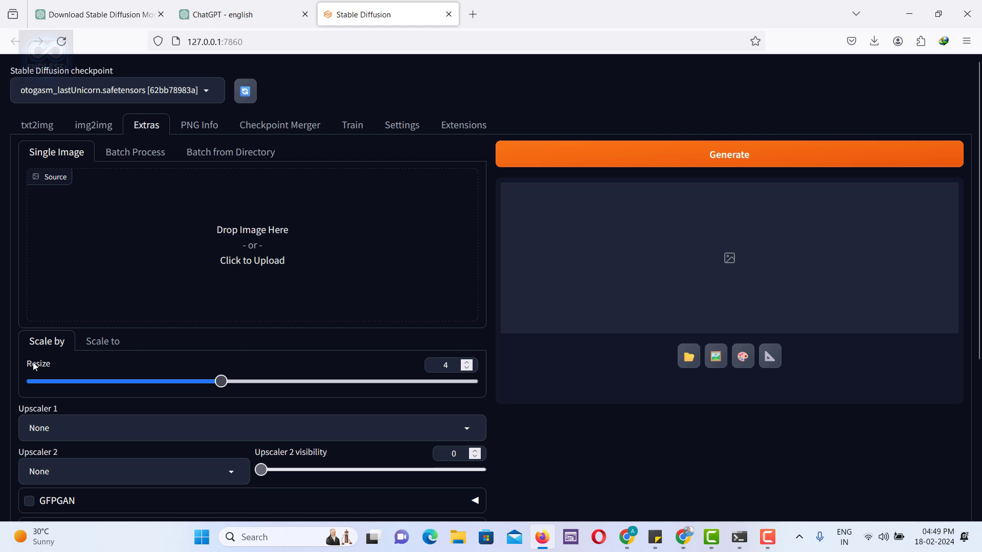
left_click(149, 159)
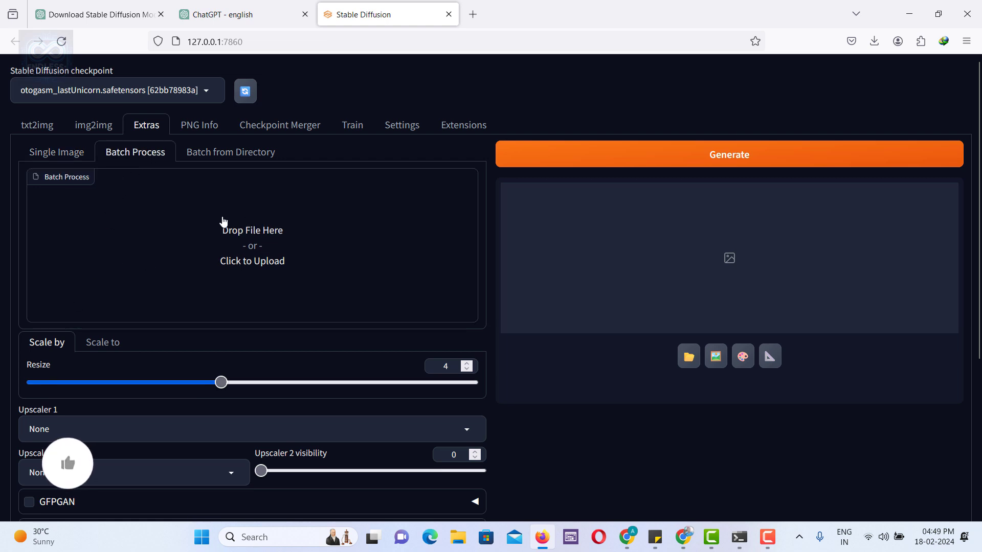
left_click(204, 127)
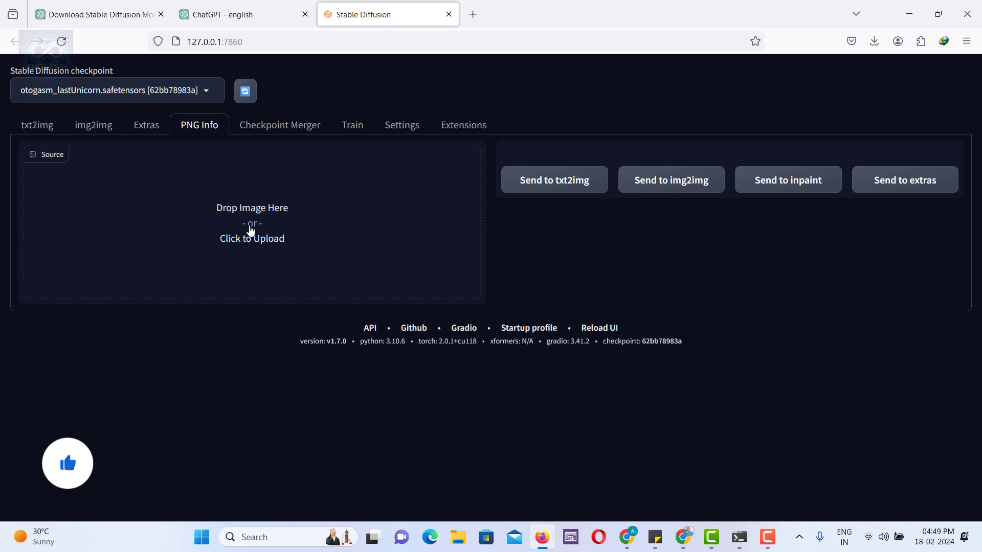
left_click(313, 260)
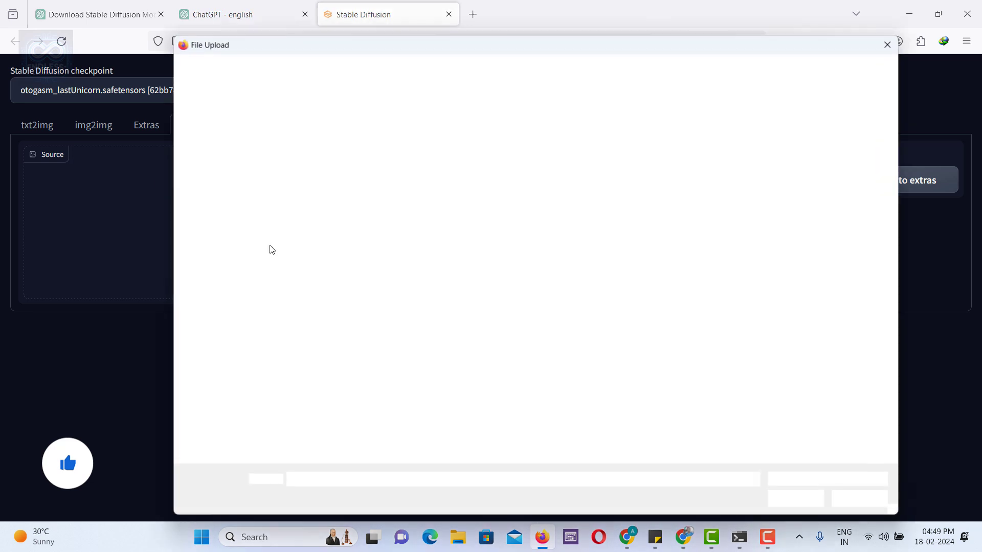
left_click(317, 143)
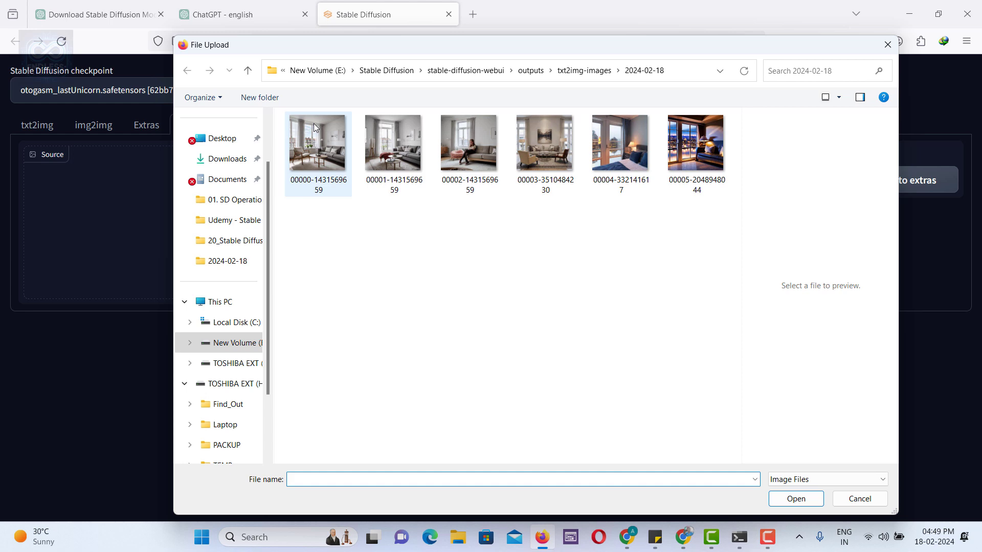
left_click(782, 501)
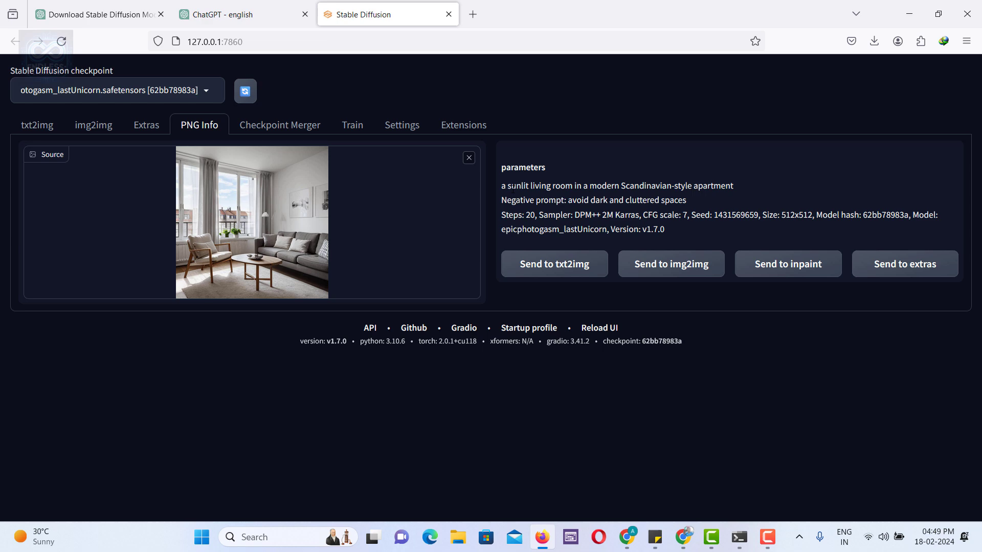
left_click(598, 277)
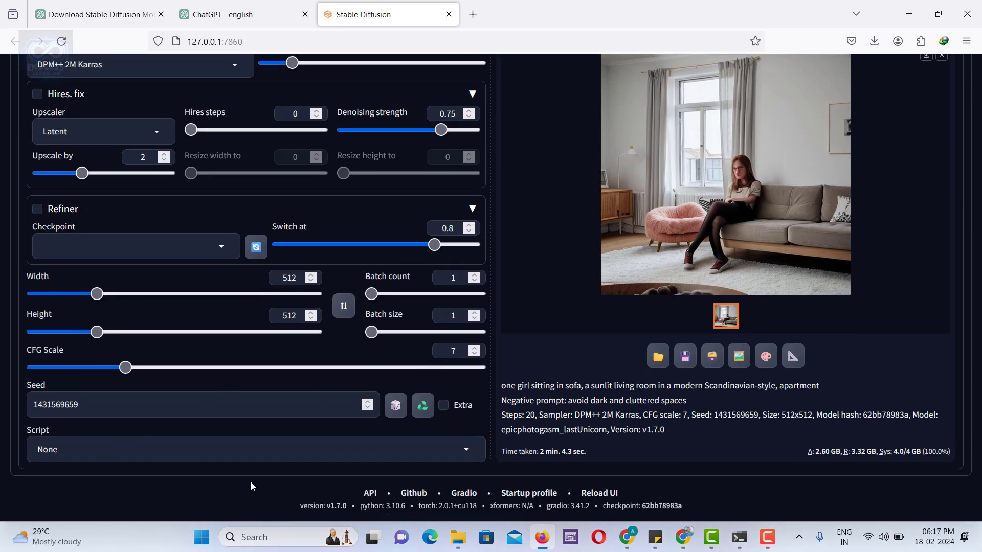
- Set Checkpoint Merger A, B, C to MidasMagic-22, dissolve SDXL and MidasMagic-22, then go to Train
scroll(250, 482, "up", 5)
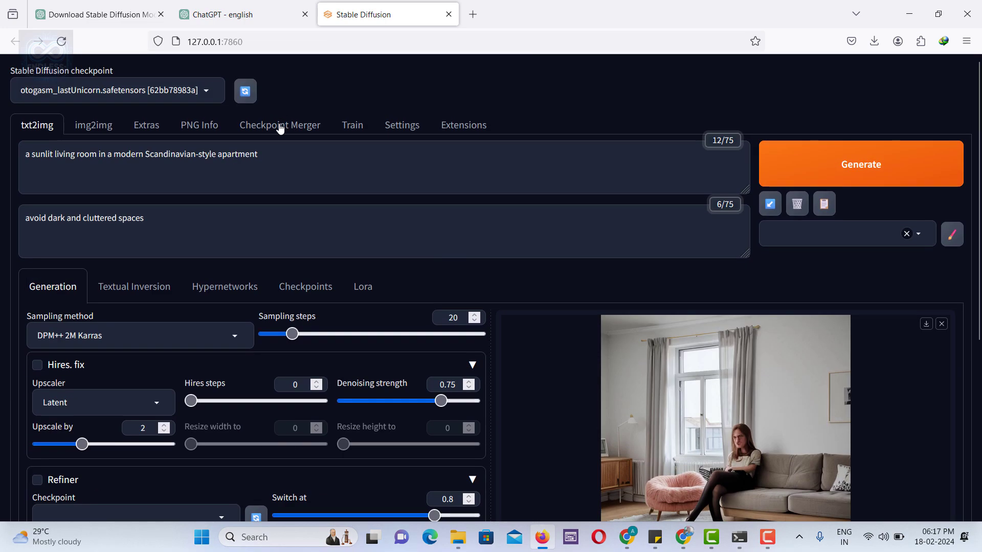
left_click(278, 126)
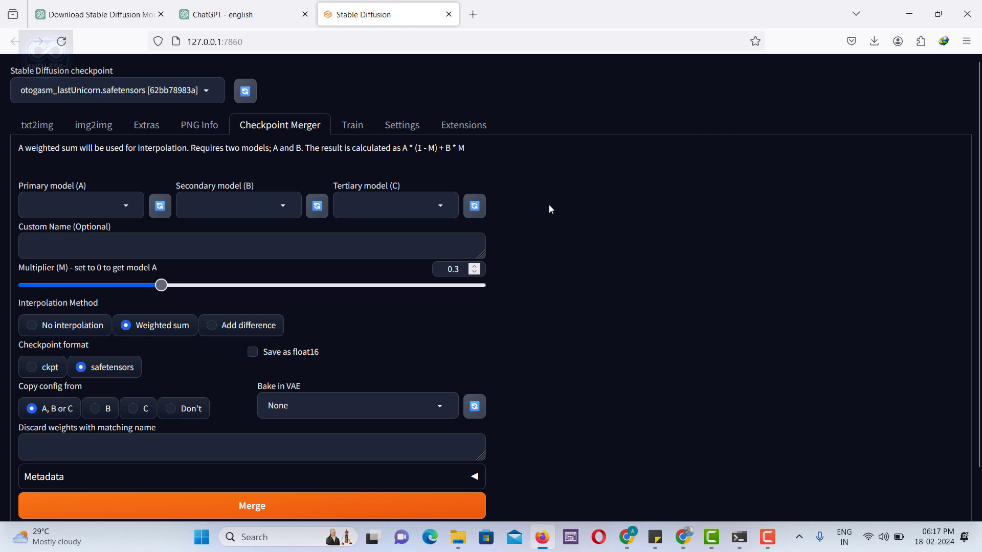
scroll(549, 206, "down", 2)
scroll(550, 213, "up", 2)
left_click(126, 206)
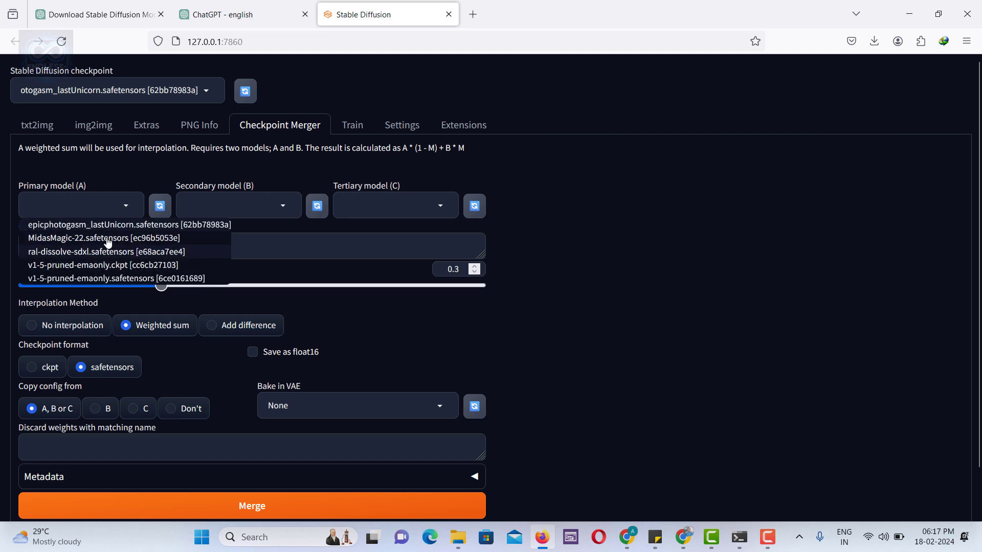
left_click(207, 234)
left_click(230, 205)
left_click(241, 251)
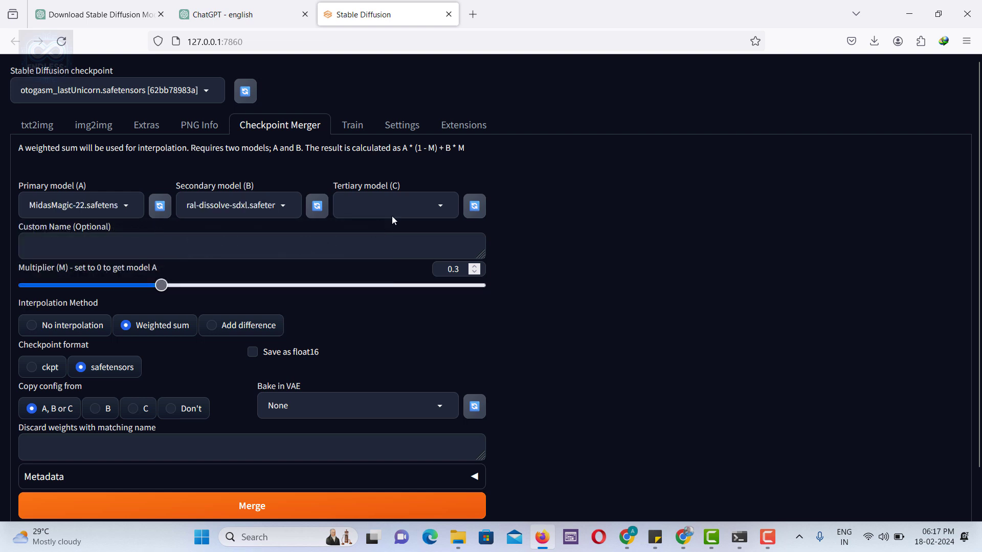
left_click(402, 208)
left_click(394, 237)
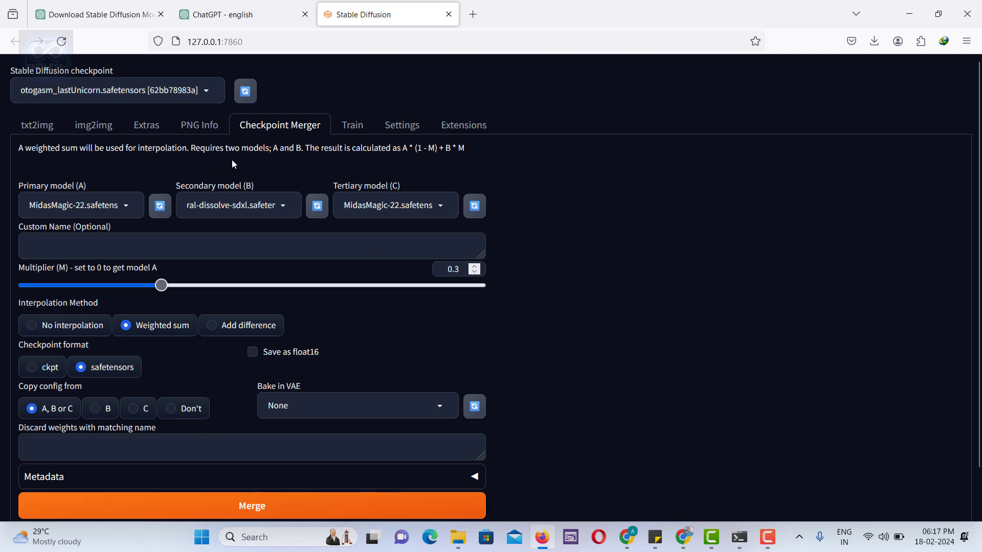
left_click(351, 126)
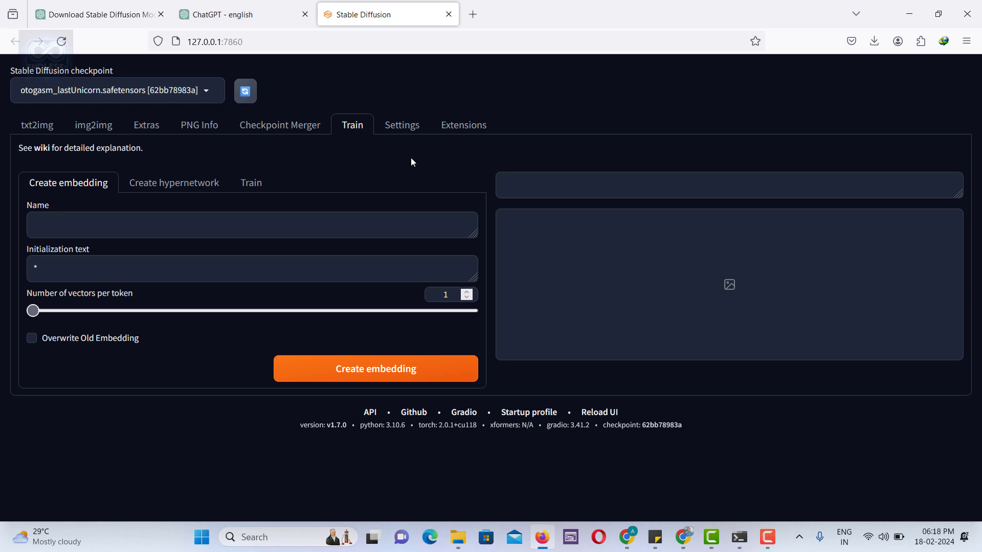
- Open Settings and scroll through the 'Paths for saving' output folder options
left_click(409, 130)
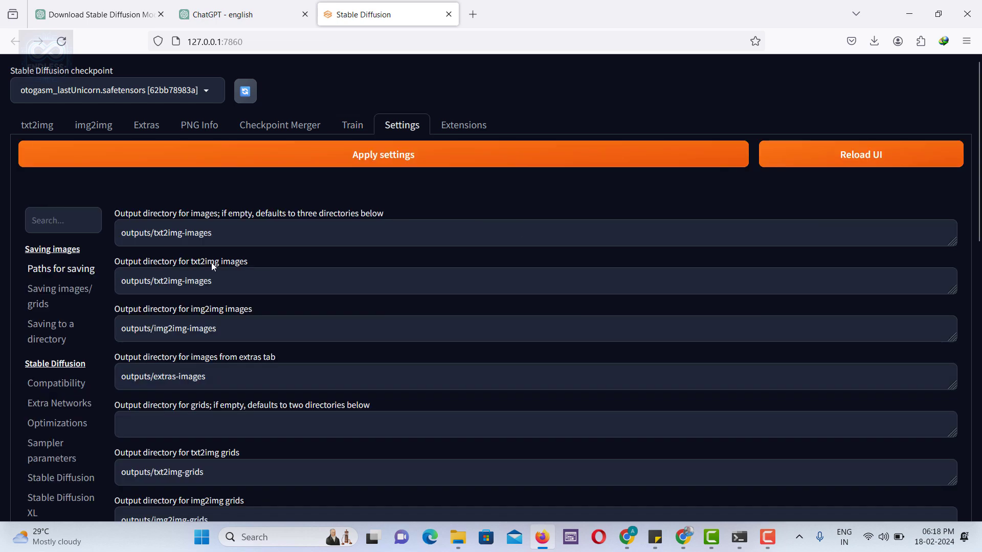
scroll(212, 264, "down", 15)
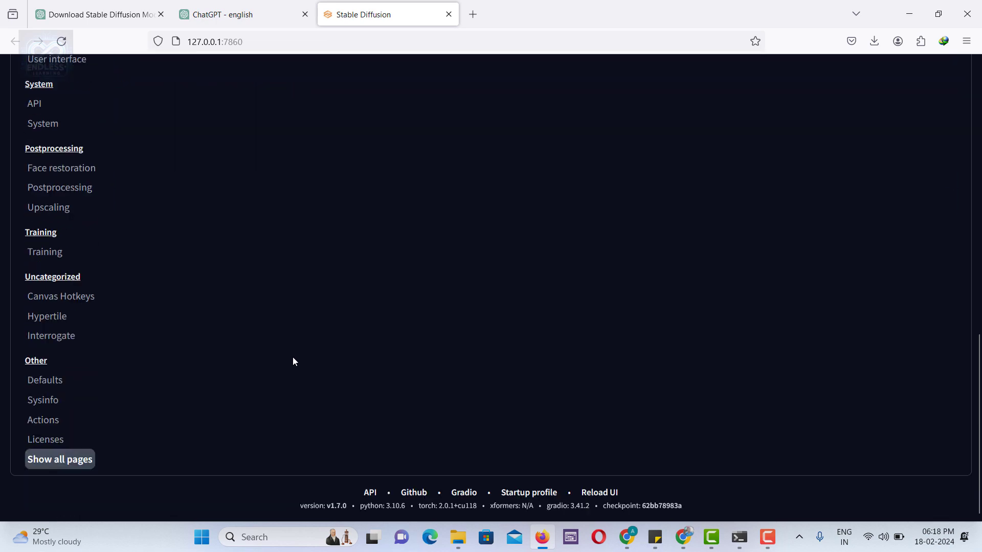
scroll(294, 358, "up", 8)
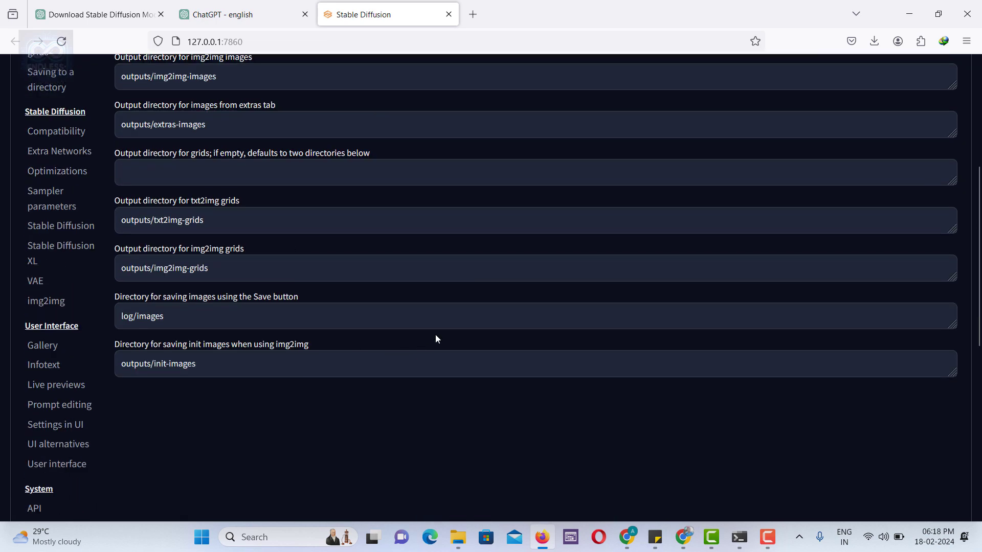
scroll(436, 339, "up", 5)
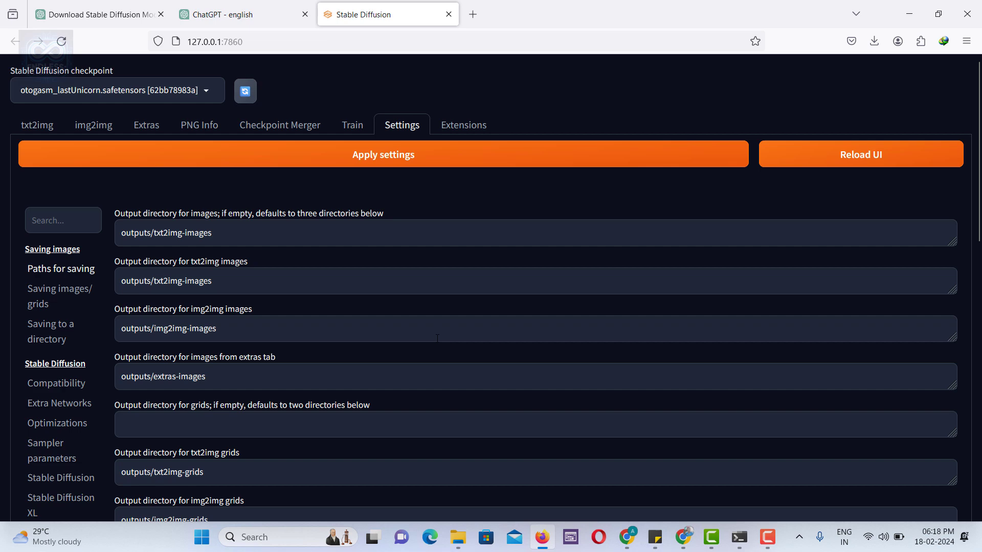
scroll(438, 338, "down", 3)
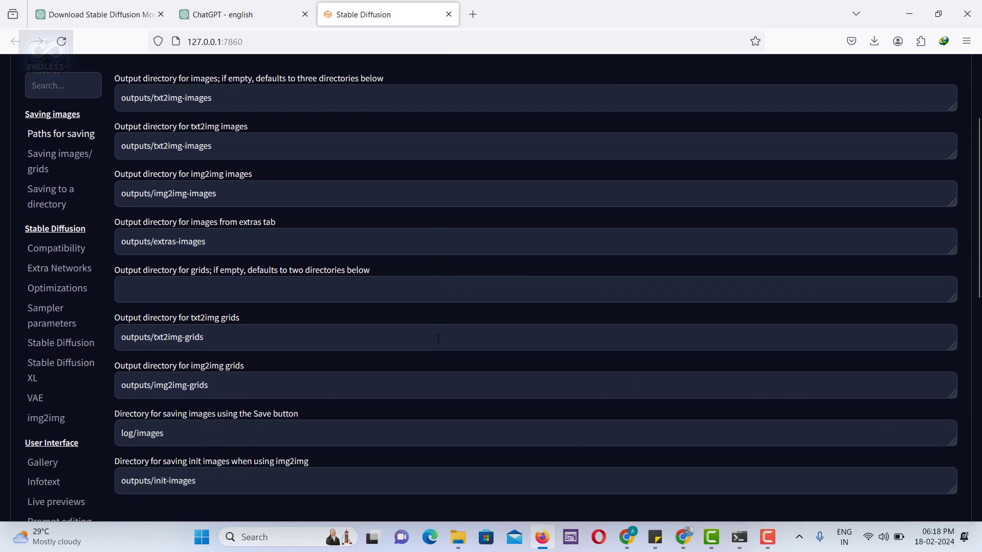
scroll(438, 338, "up", 3)
- Show the Extensions tab's Installed list of nine built-in extensions, from LDSR through prompt-bracket-checker
left_click(463, 132)
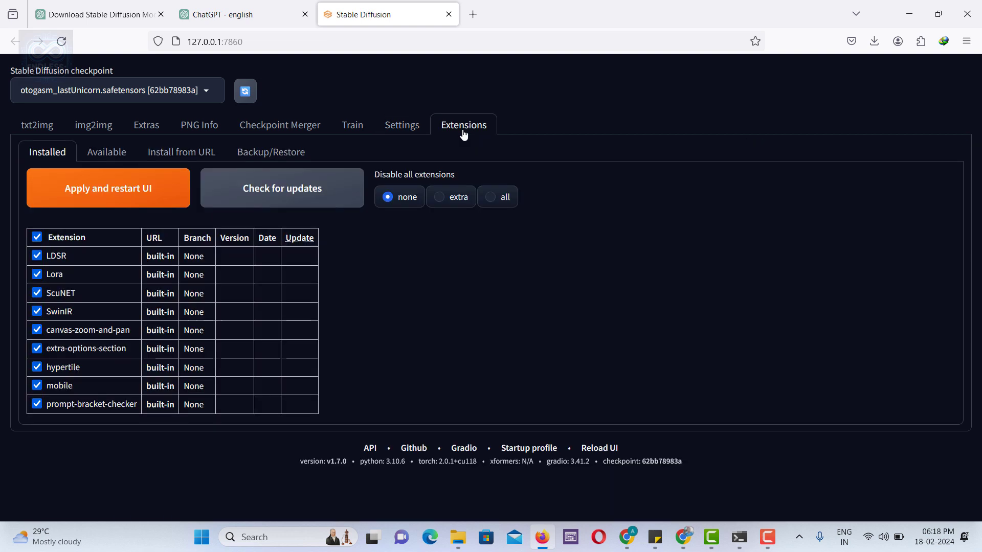